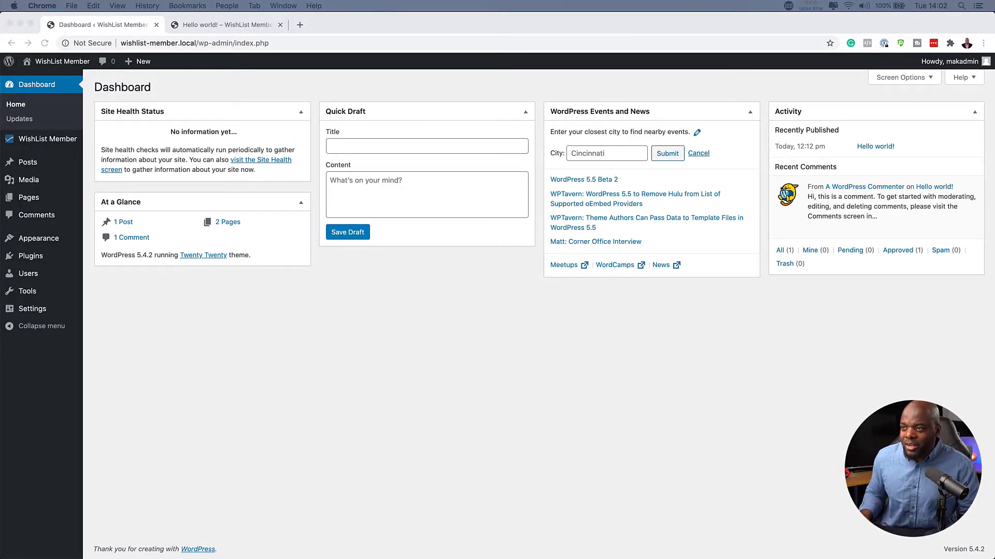
Step: Open the WishList Member dashboard: 1 member in Gold Membership, none in Silver
left_click(50, 140)
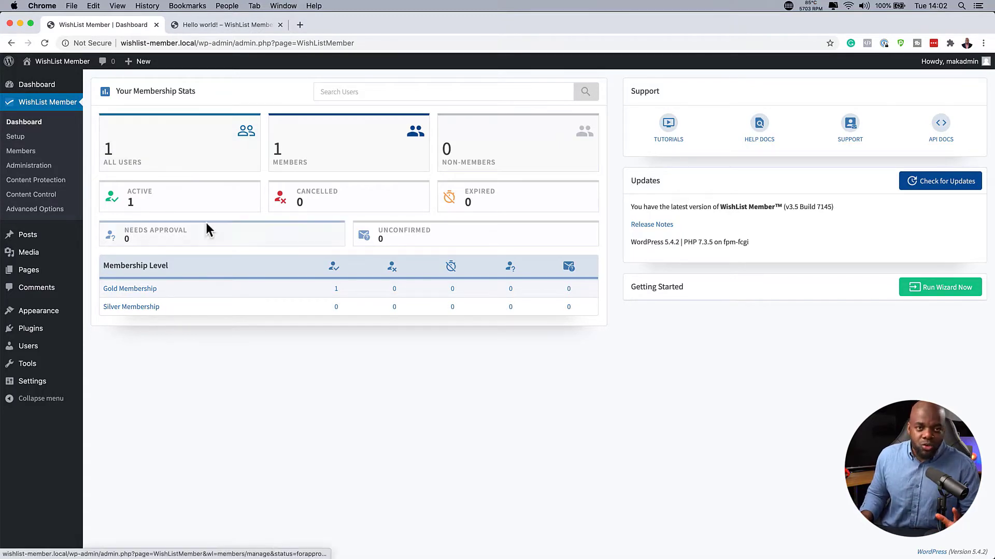
Step: Create a membership level named VIP Membership and return to the Levels list
left_click(16, 136)
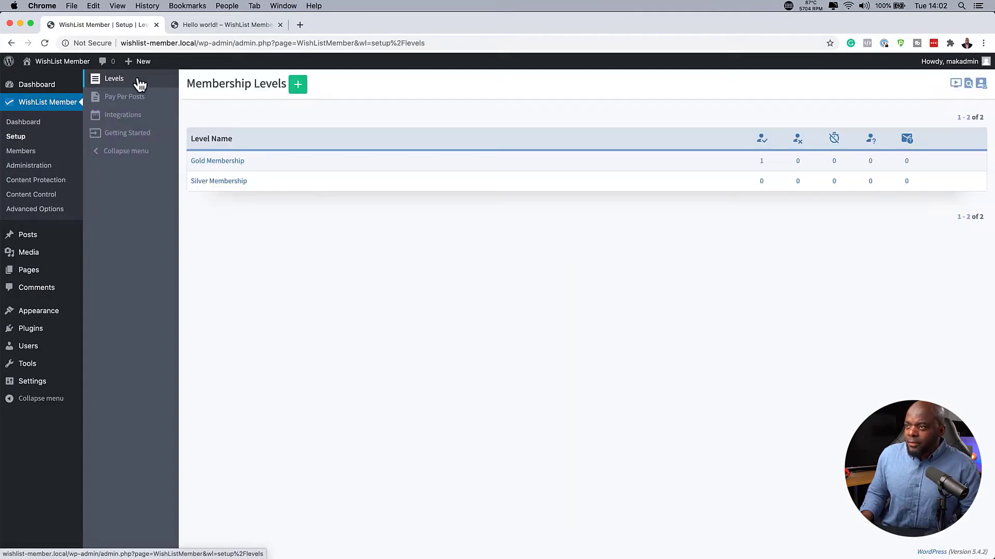
left_click(298, 85)
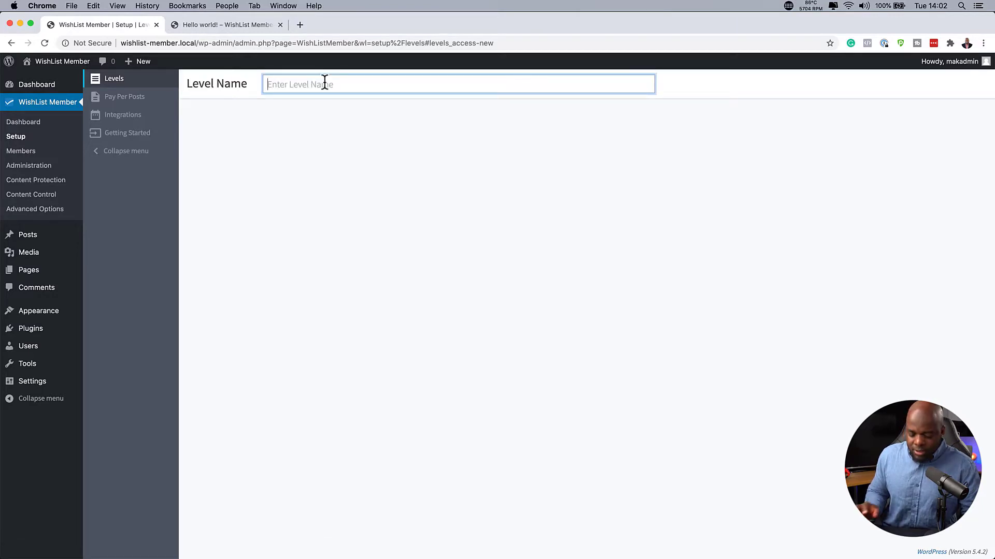
type("VIP Membership")
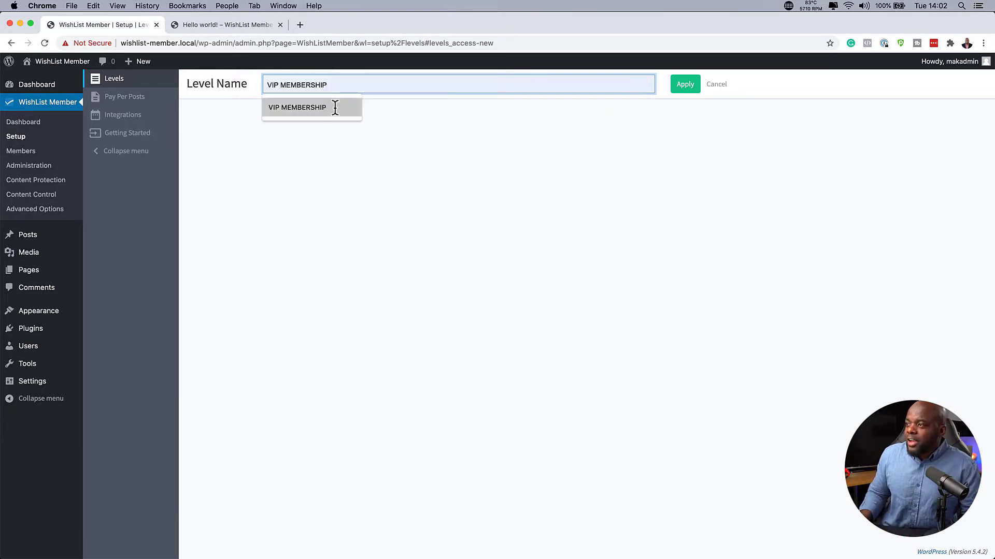
left_click(337, 107)
left_click(693, 90)
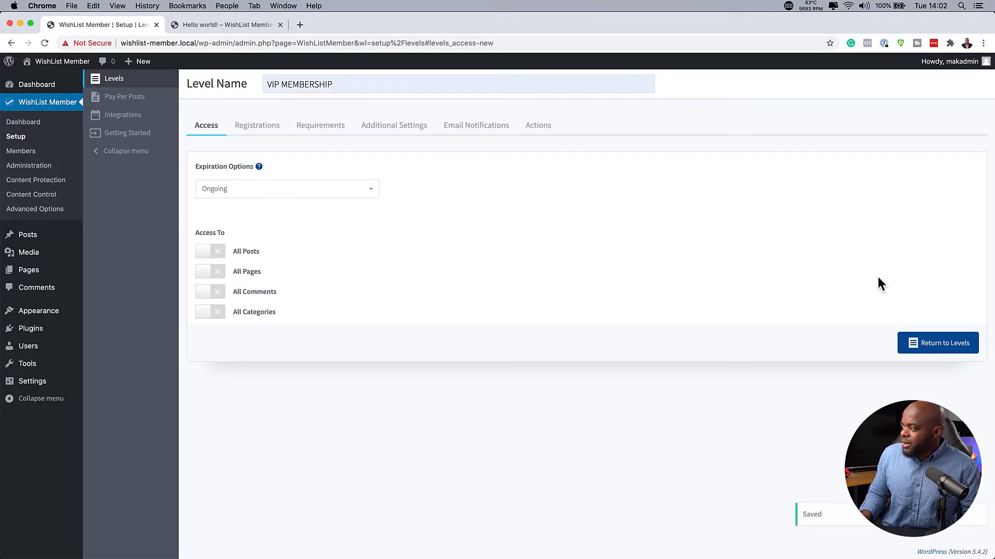
left_click(955, 343)
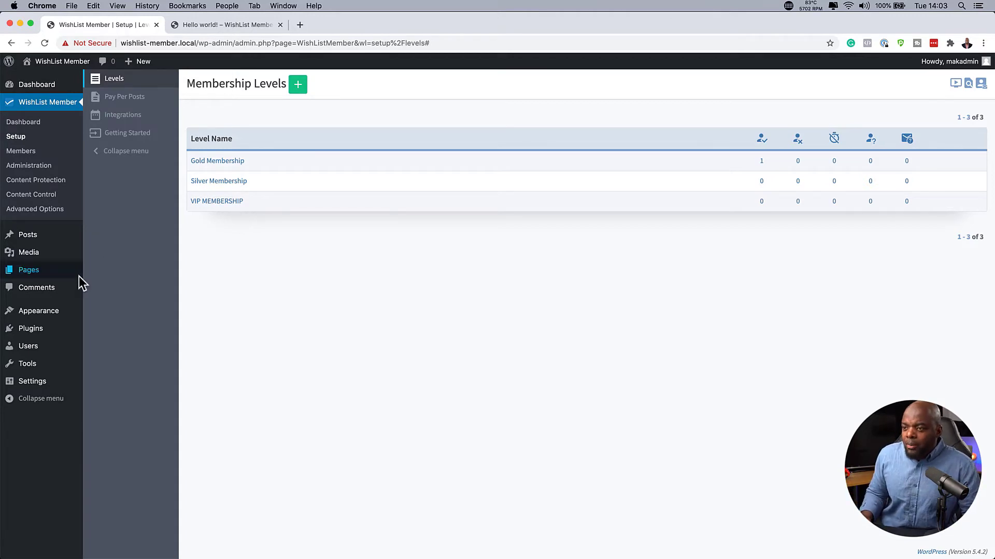
Step: Search the plugin directory for woocommerce and install the WooCommerce plugin
mouse_move(40, 337)
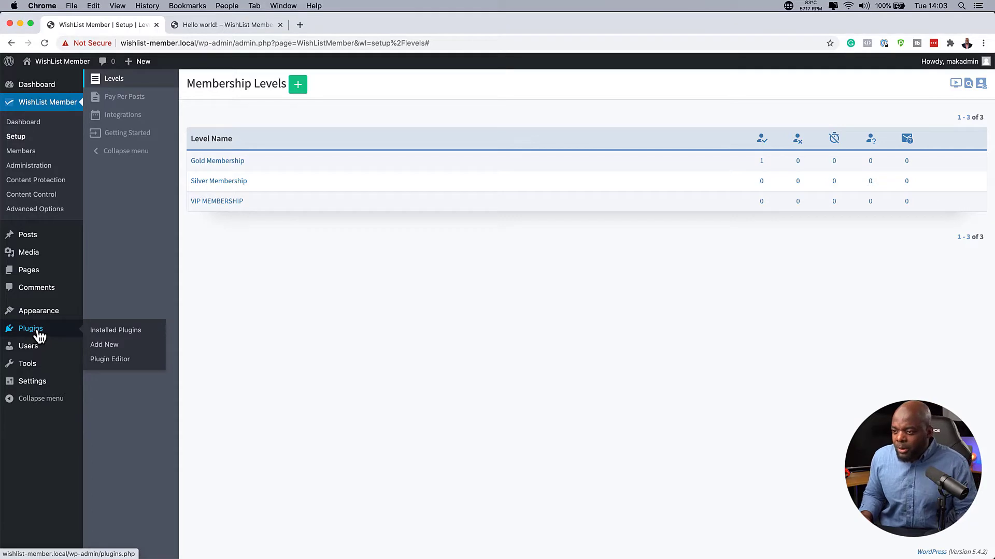
left_click(115, 347)
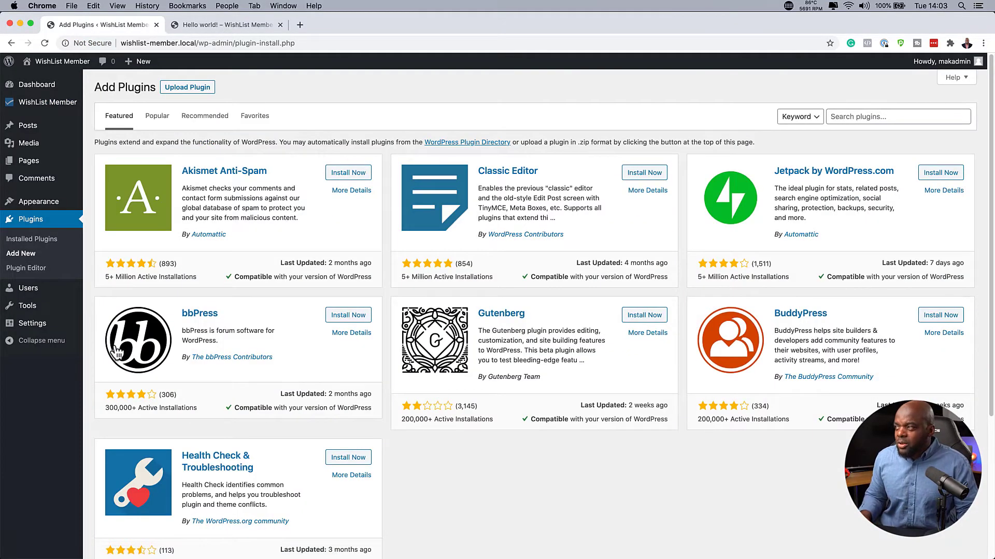
left_click(900, 117)
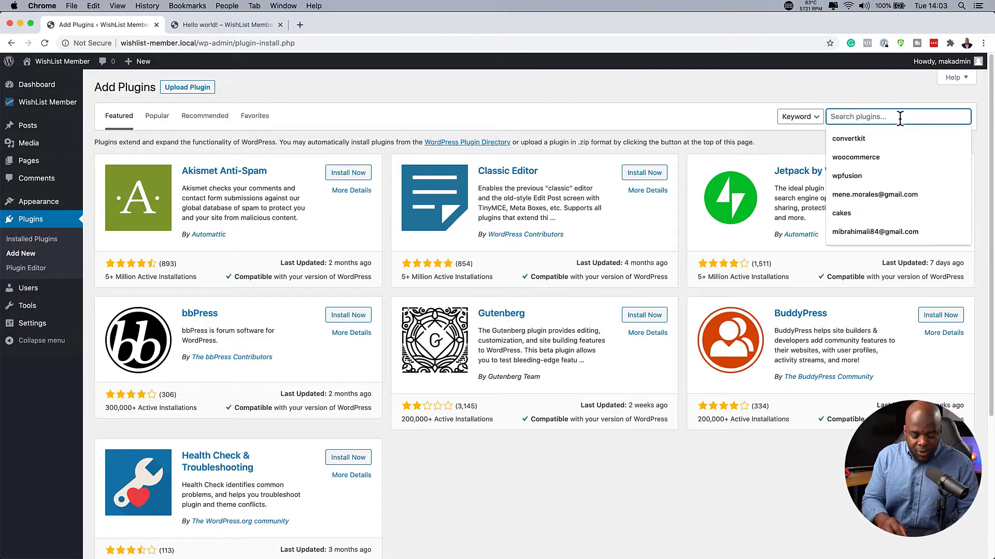
type("woo")
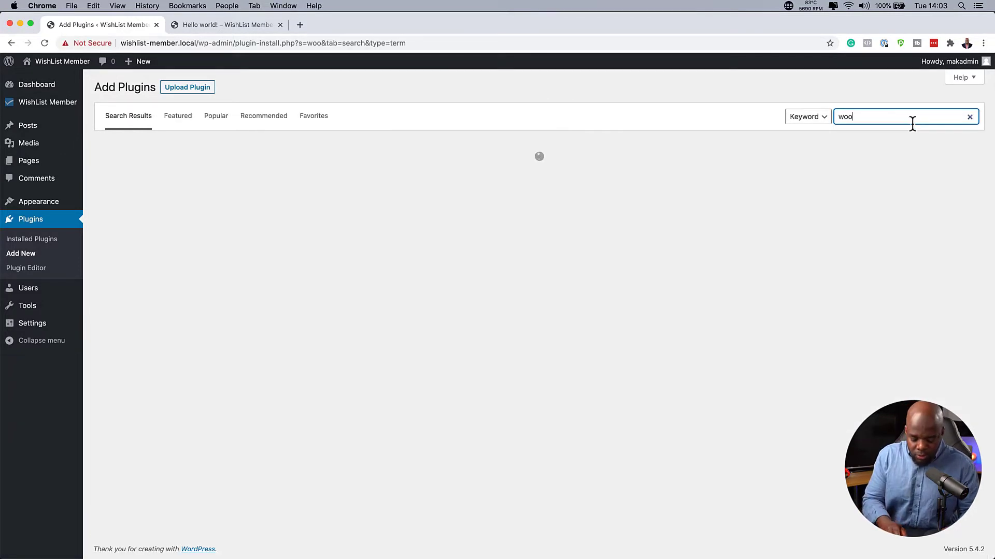
type("commerce")
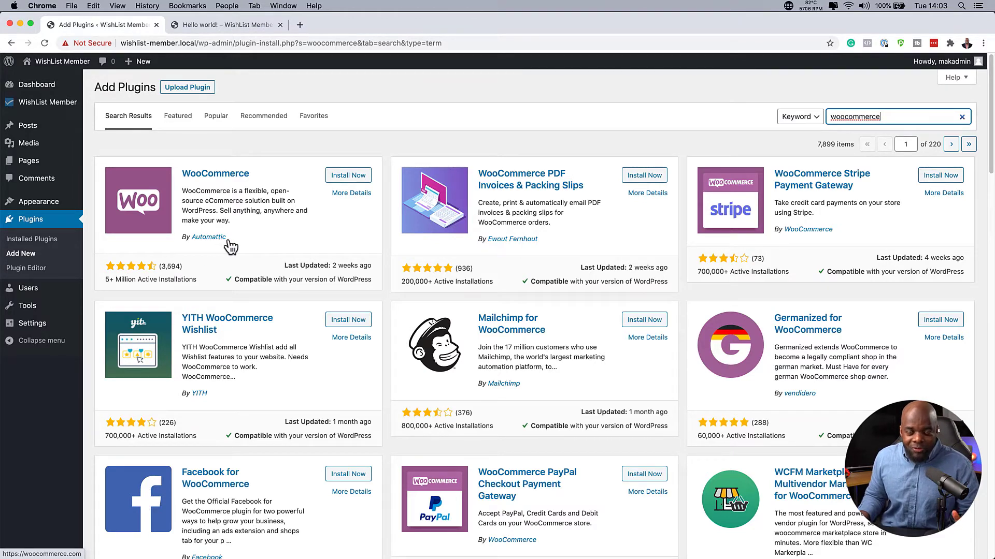
left_click(350, 176)
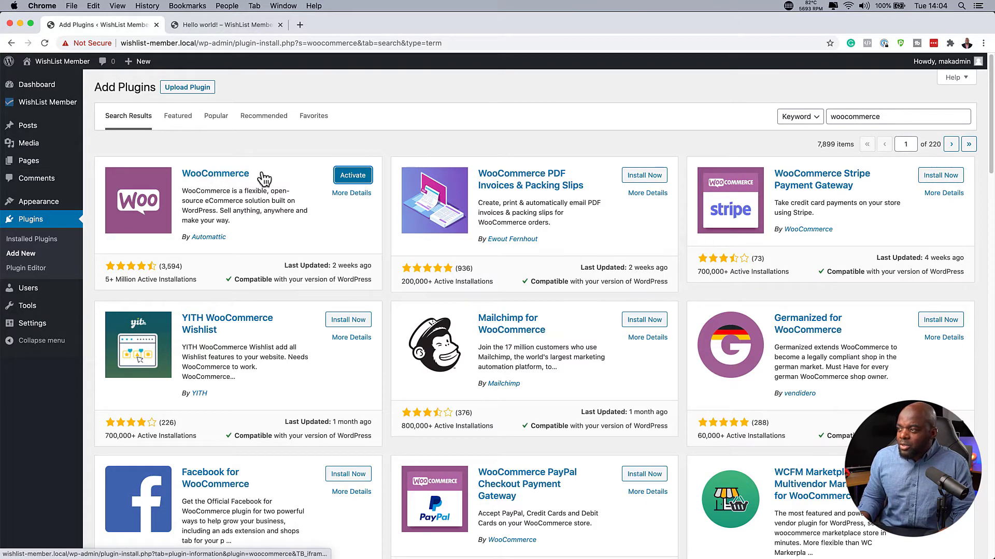
Step: Activate WooCommerce, decline its optional prompt and skip the setup wizard
left_click(354, 177)
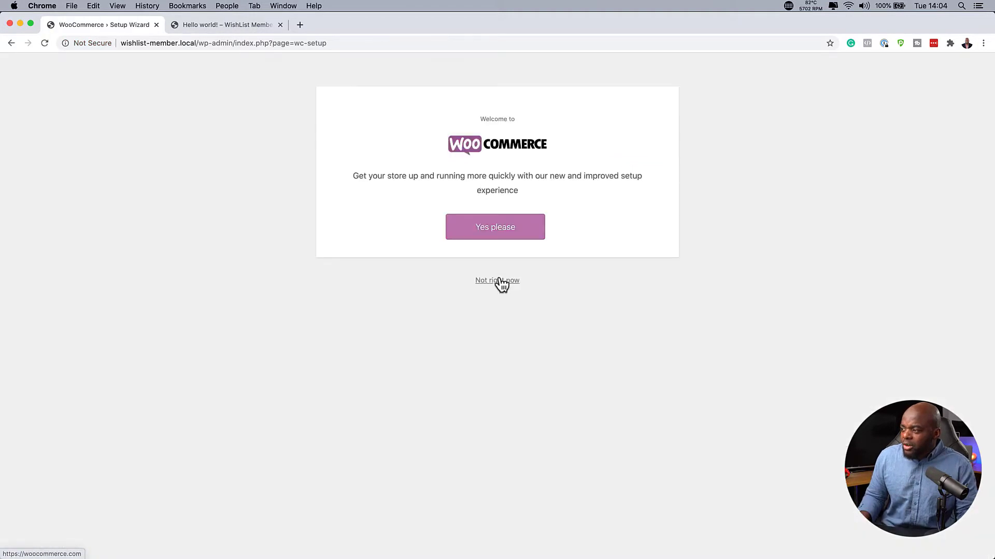
left_click(497, 283)
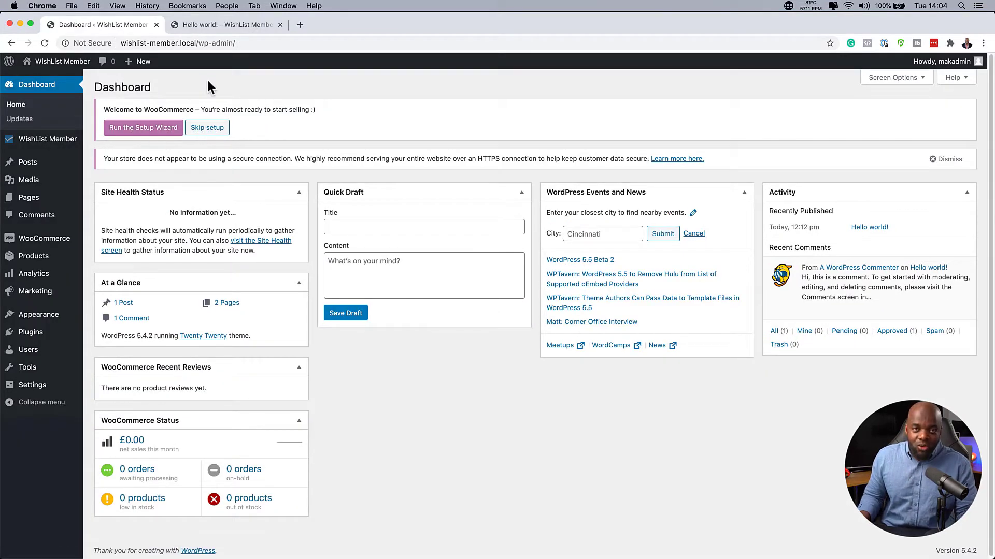
left_click(219, 134)
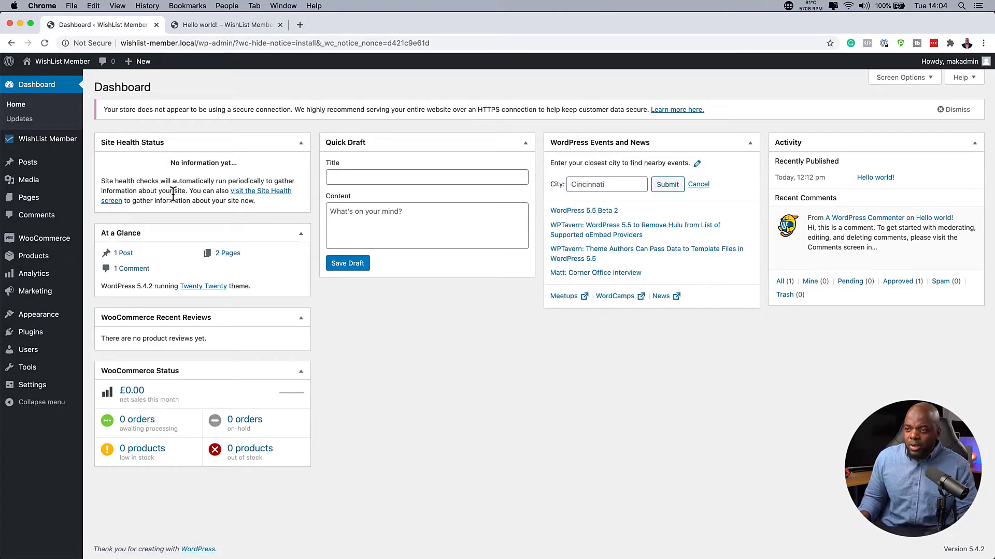
mouse_move(62, 242)
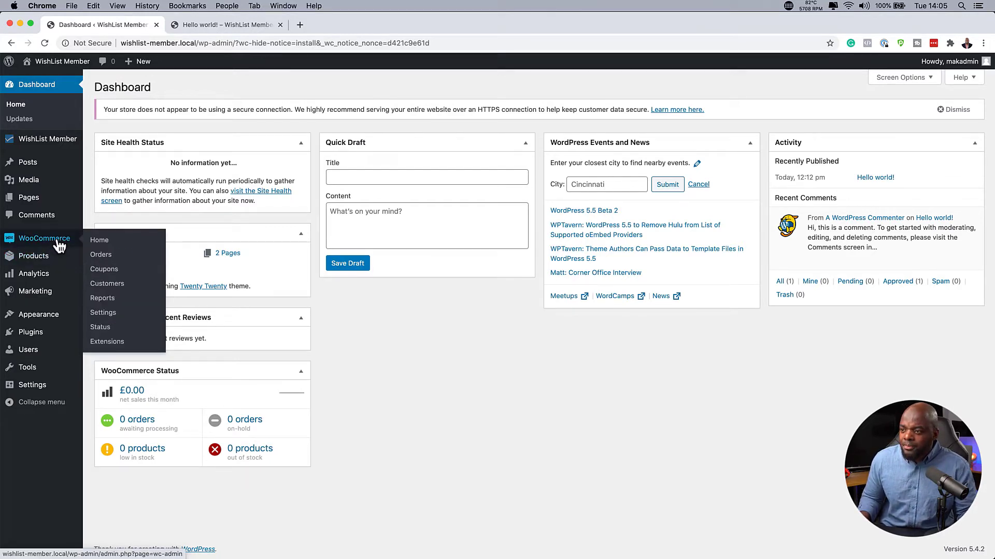
Step: Keep Pound sterling (£) as the store currency and save WooCommerce's General settings
left_click(107, 312)
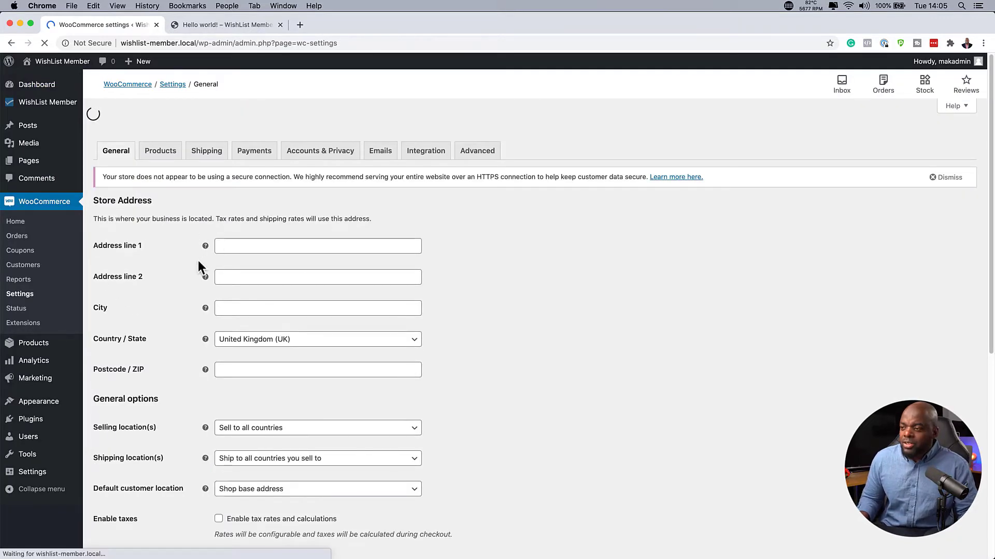
scroll(186, 325, "down", 3)
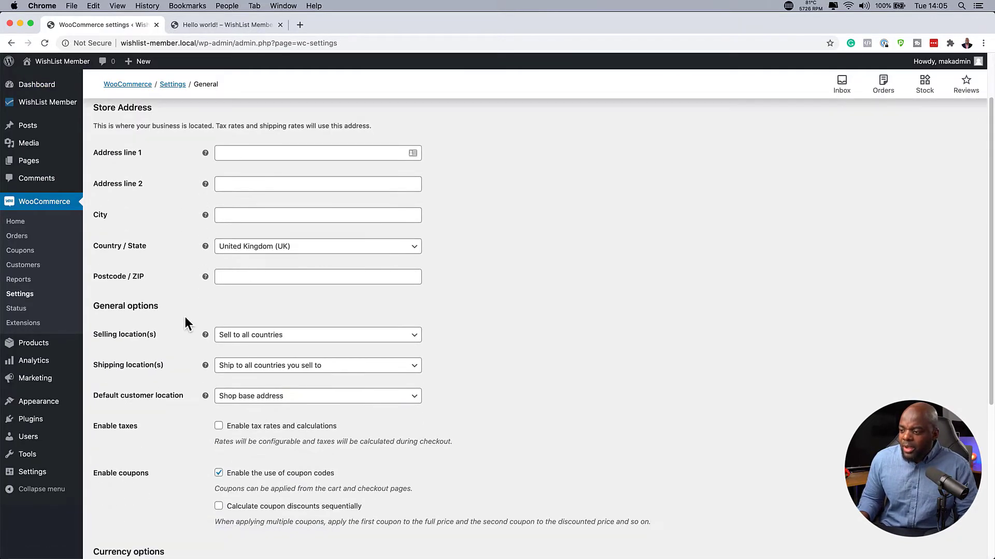
scroll(185, 319, "up", 3)
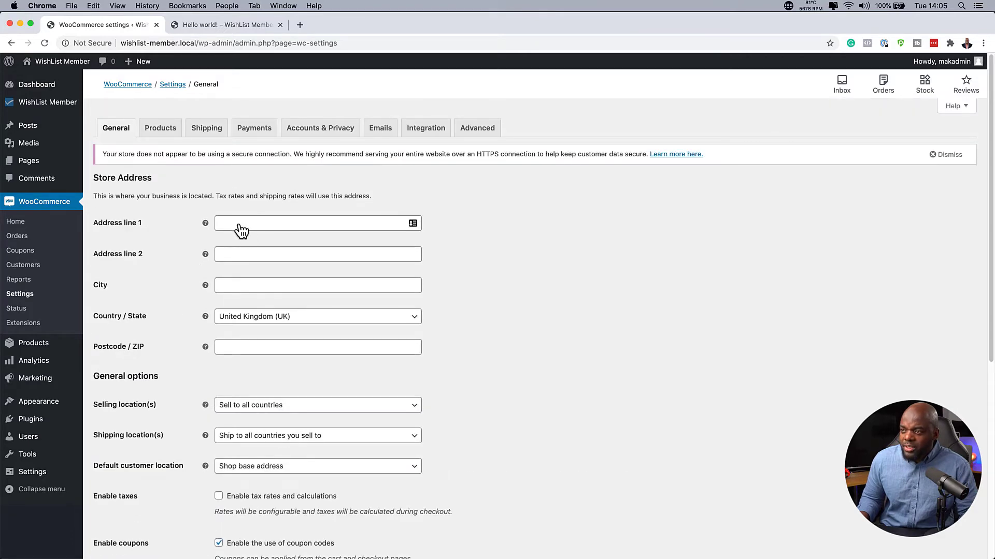
scroll(179, 328, "down", 10)
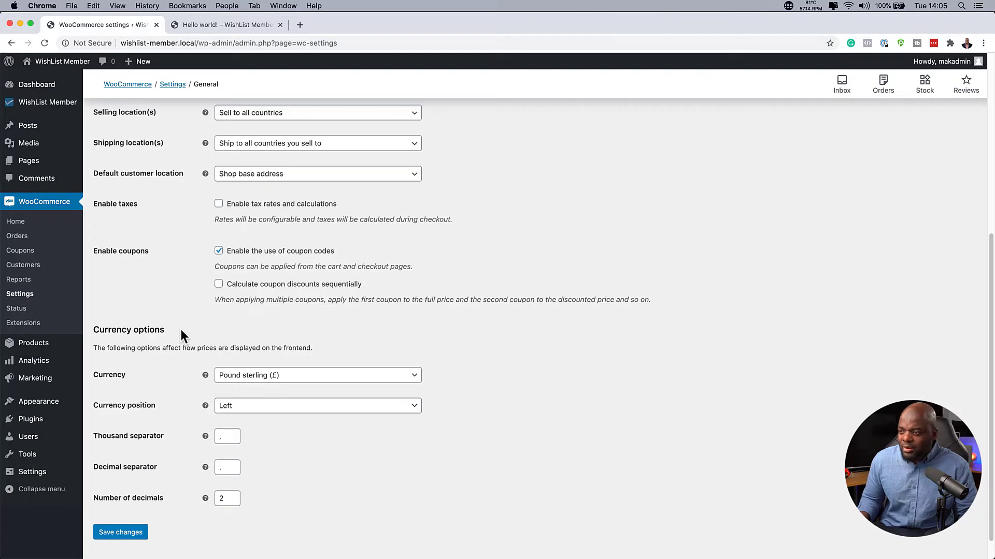
scroll(181, 331, "down", 1)
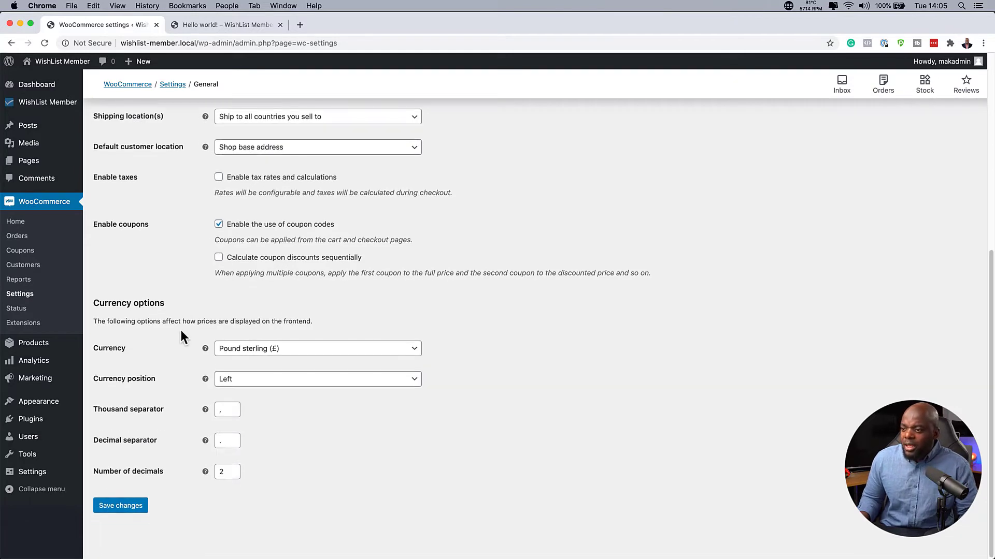
left_click(303, 353)
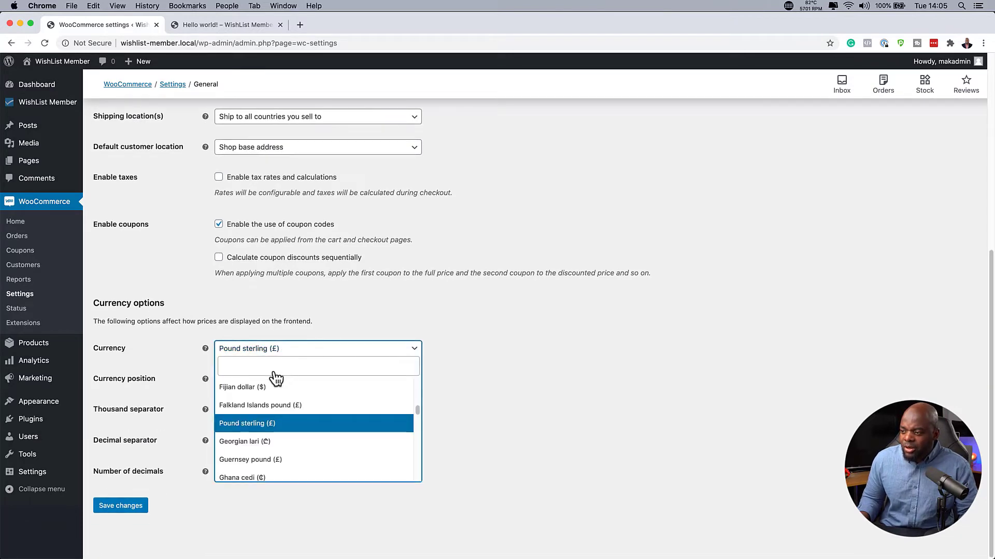
left_click(513, 338)
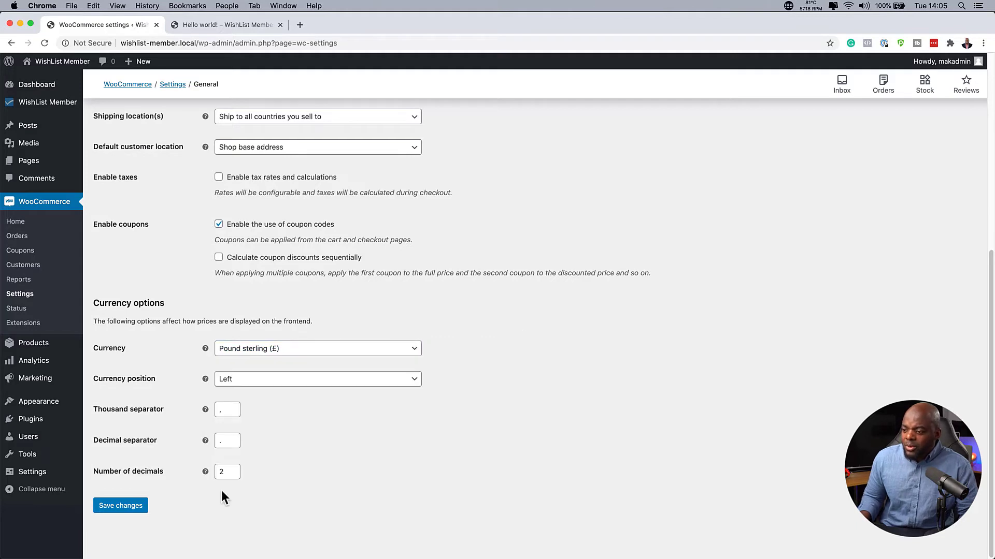
left_click(127, 505)
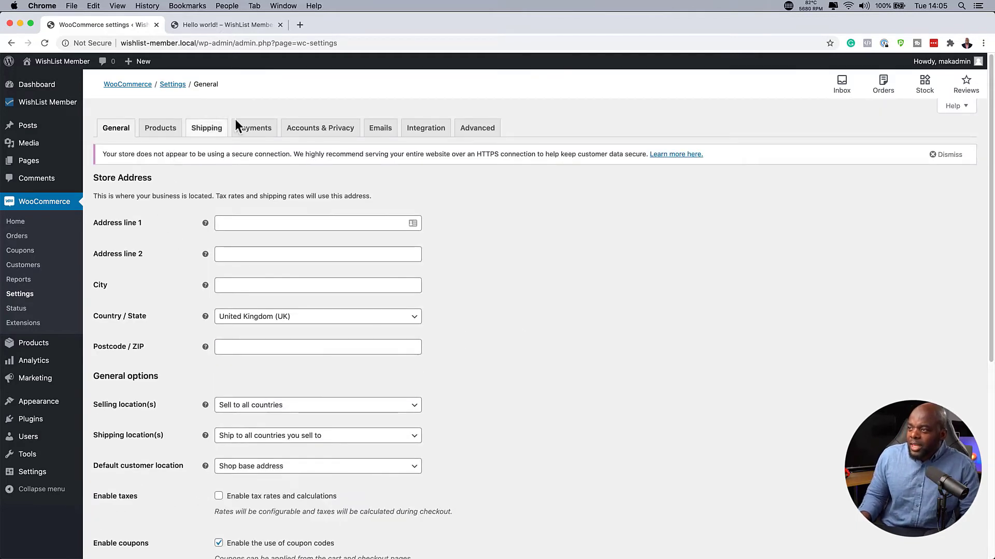
Step: Enable PayPal on the WooCommerce Payments tab and save the changes
left_click(258, 135)
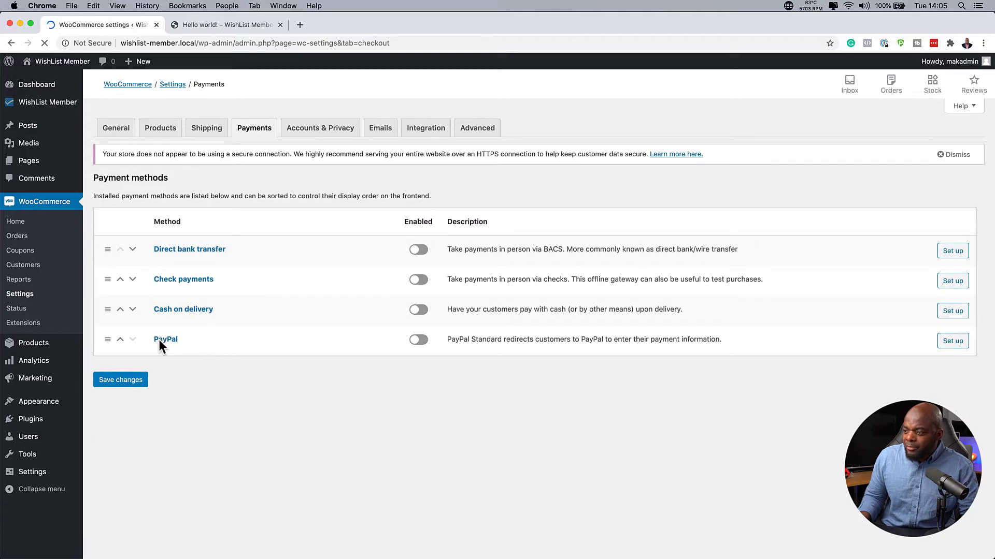
left_click(420, 340)
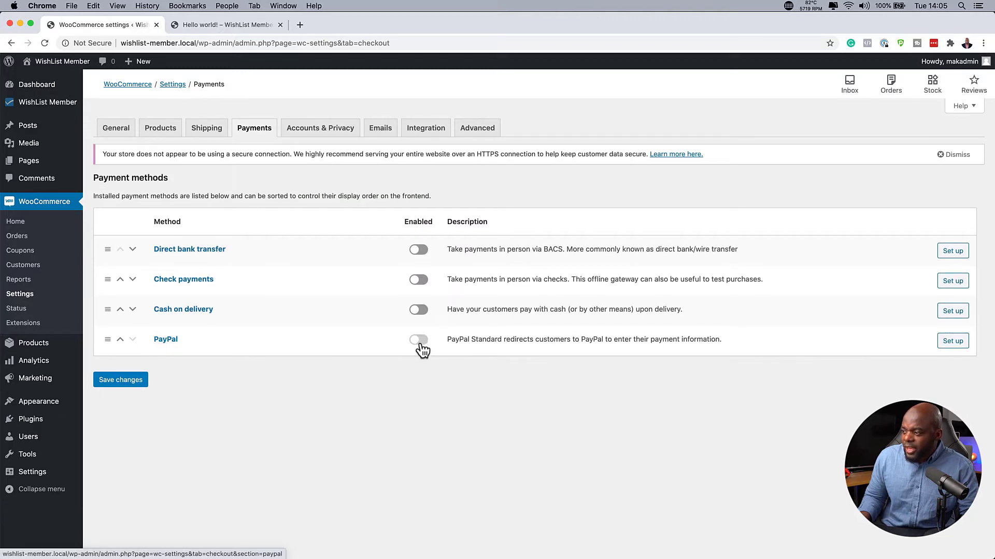
left_click(421, 344)
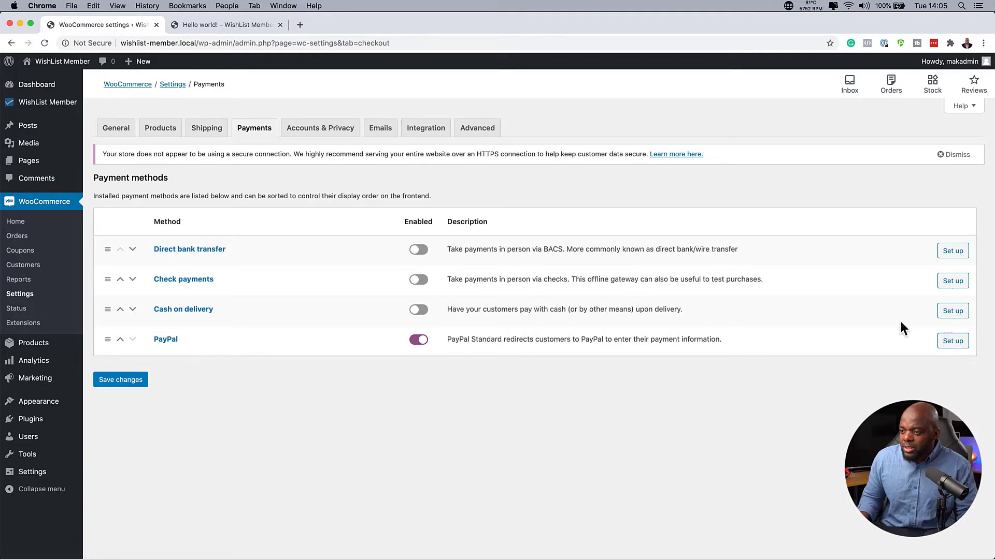
left_click(126, 380)
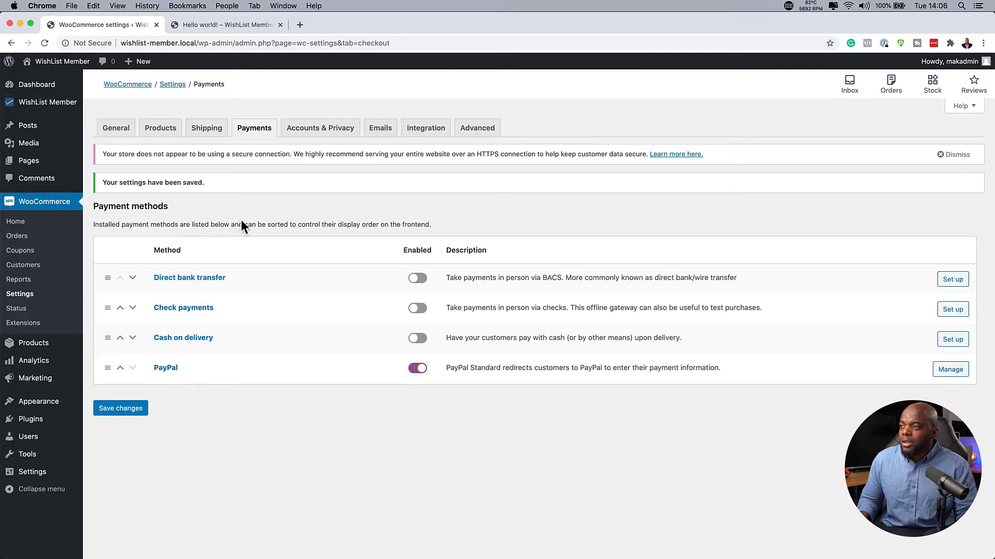
Step: Review Accounts & Privacy: guest checkout allowed, automatic username and password generation on
left_click(315, 131)
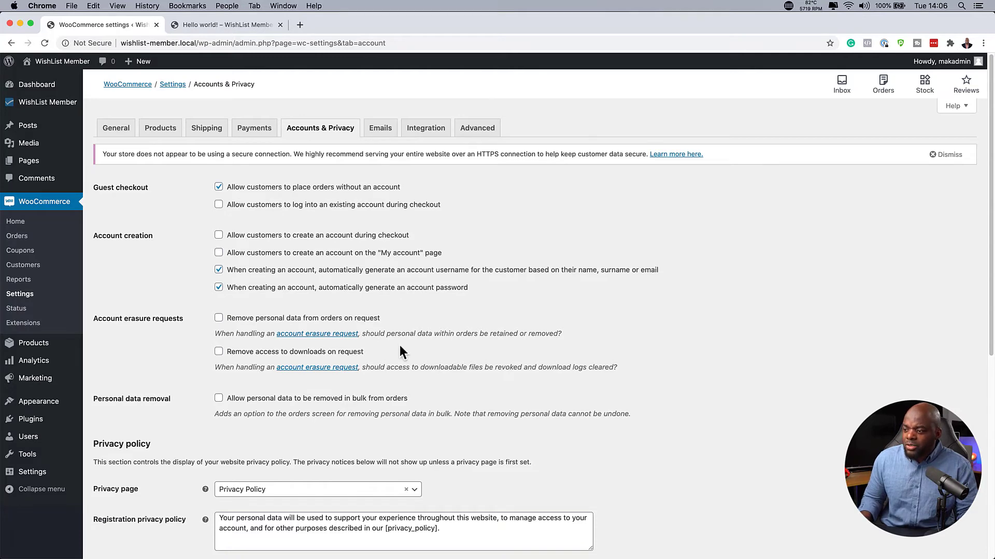
scroll(400, 346, "down", 10)
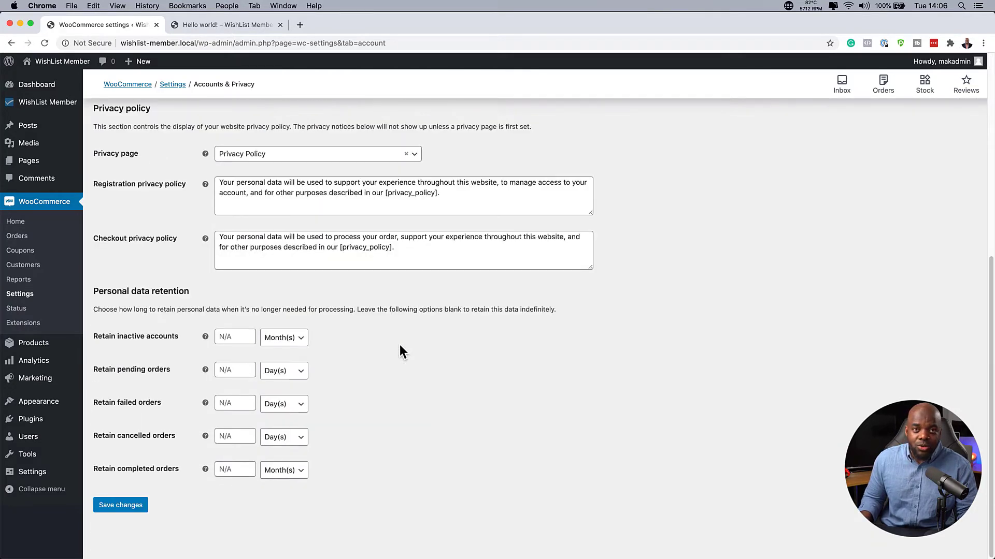
scroll(399, 344, "up", 10)
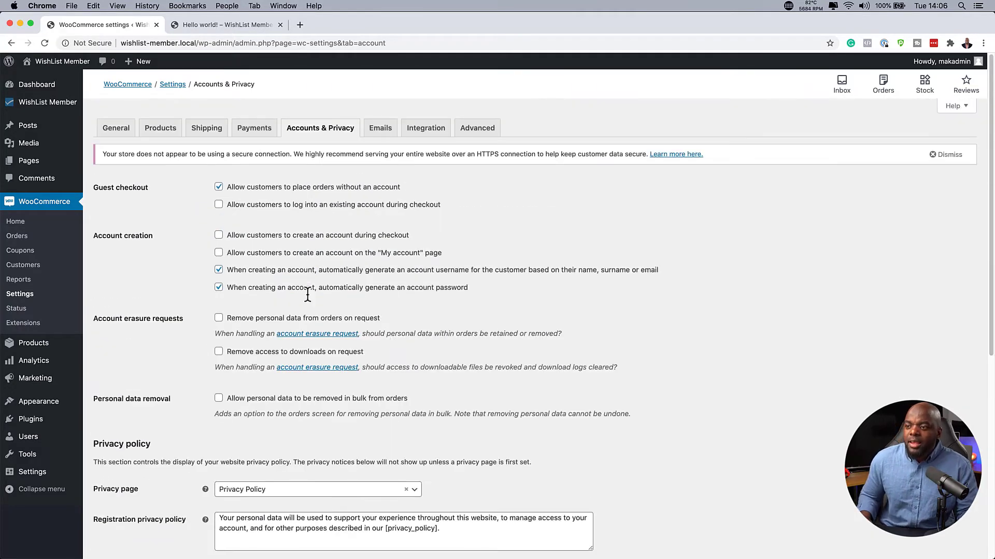
mouse_move(45, 350)
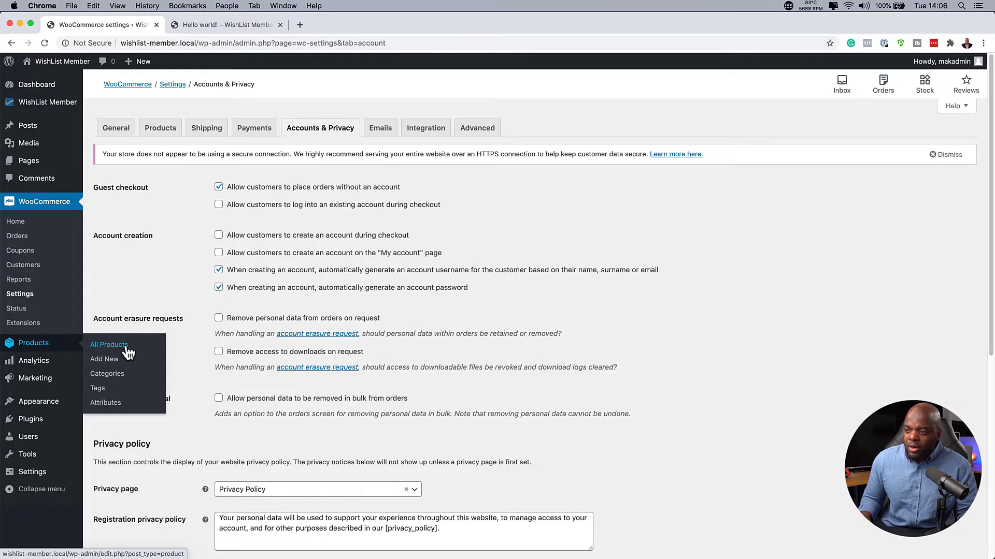
Step: Add a new WooCommerce product named 'The Gold Membership' and publish it
left_click(113, 363)
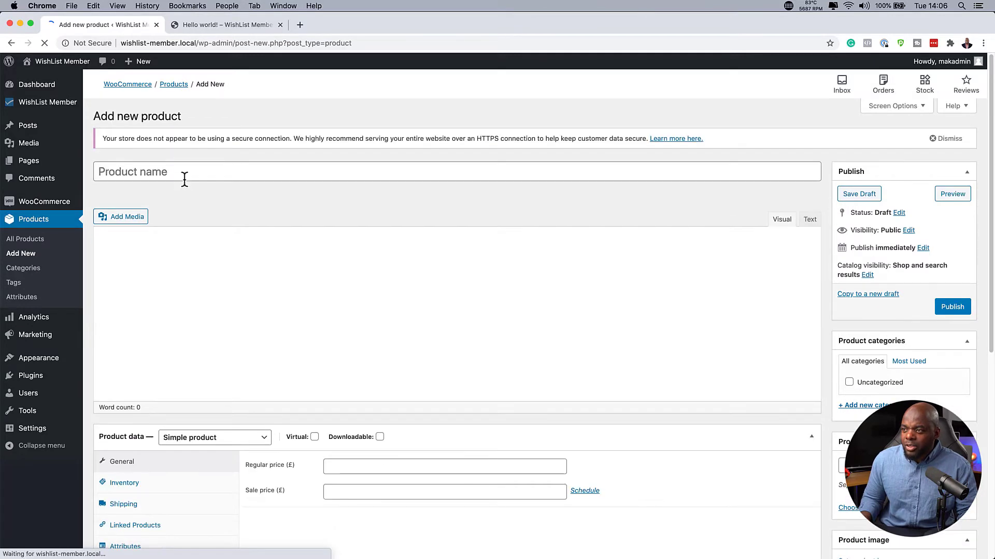
type("The Gold Mem")
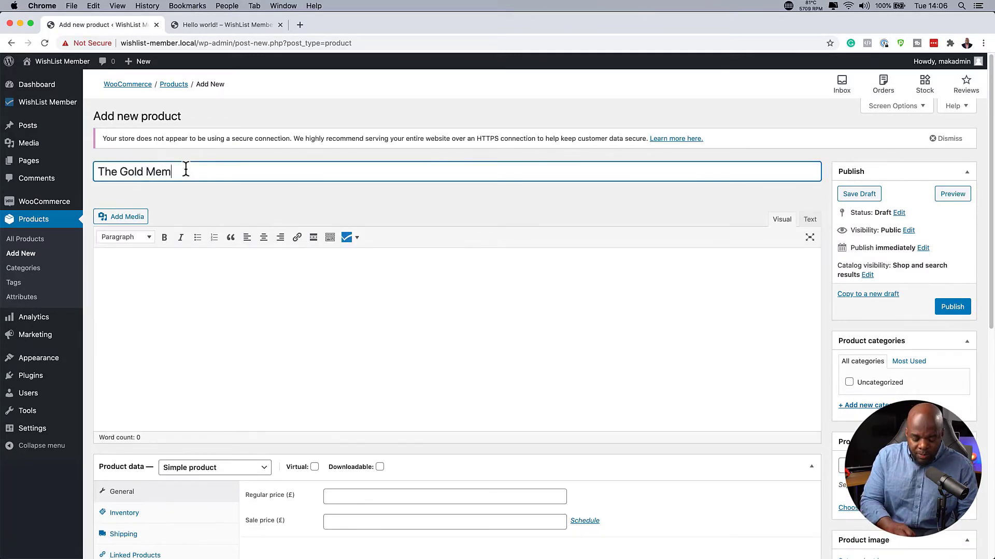
type("bership")
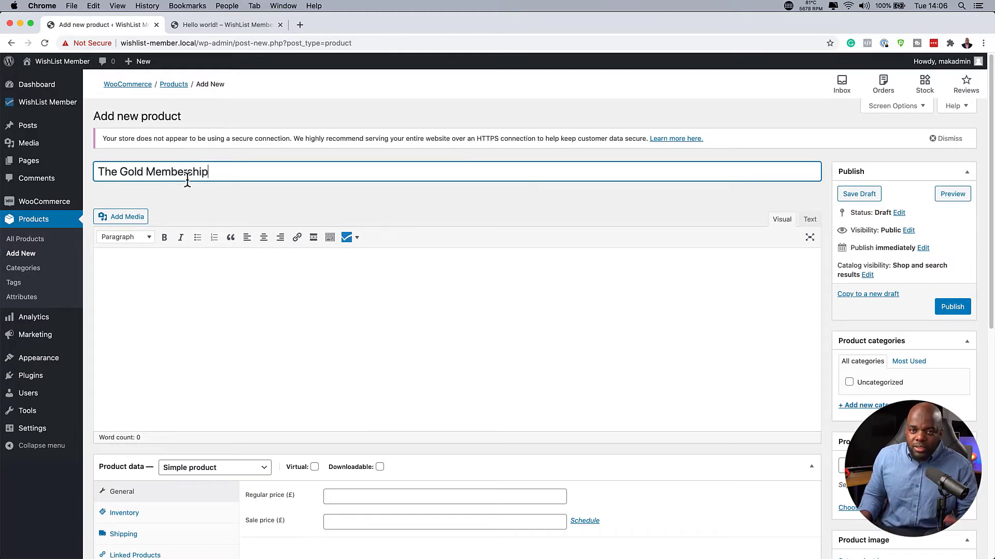
scroll(283, 324, "down", 5)
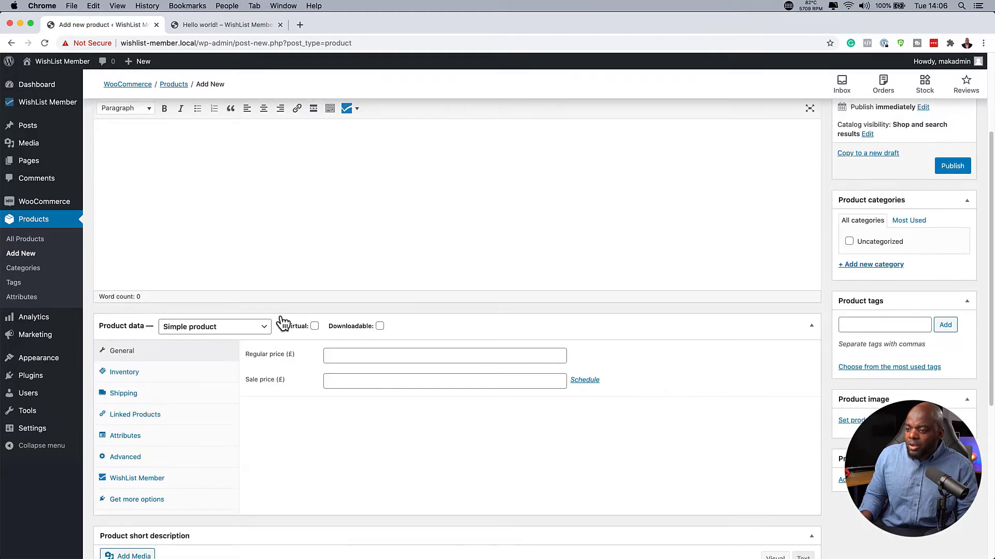
scroll(283, 321, "up", 5)
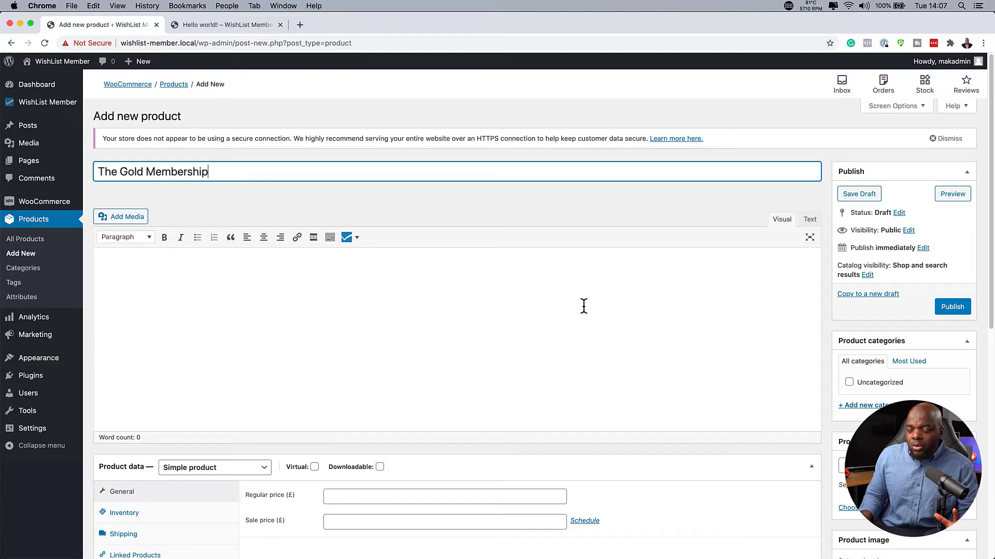
left_click(951, 307)
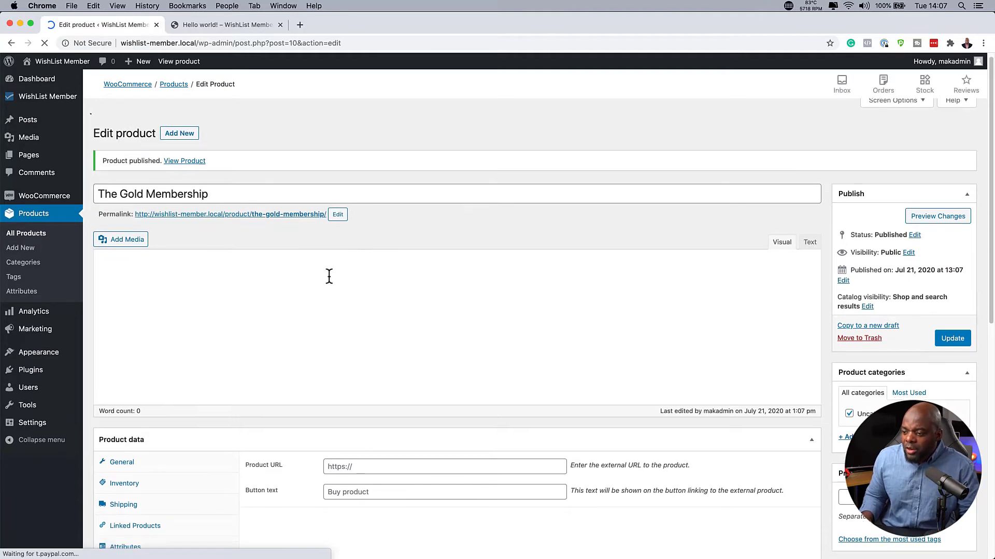
Step: In the product's WishList Member tab, select Gold Membership as the membership level
scroll(329, 275, "down", 3)
scroll(329, 275, "down", 3)
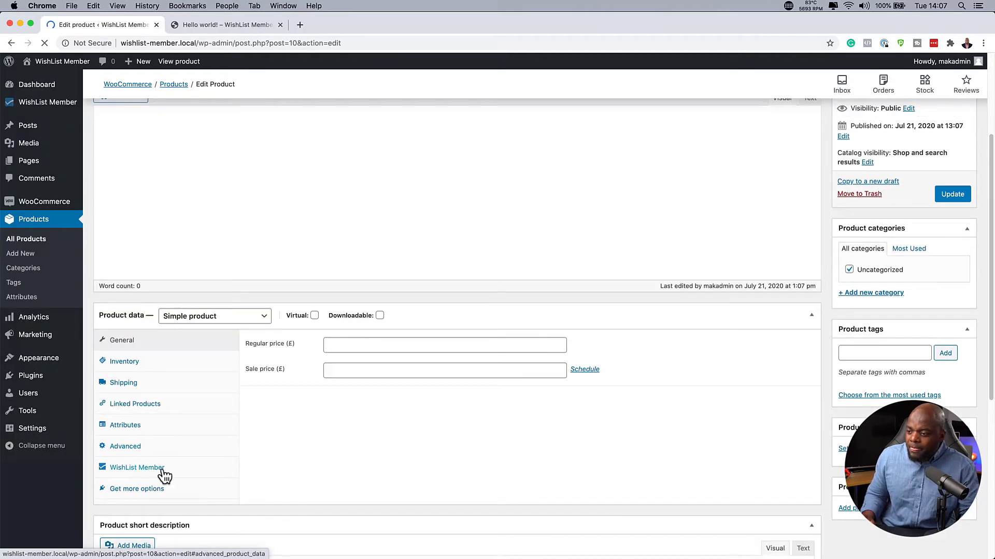
left_click(202, 492)
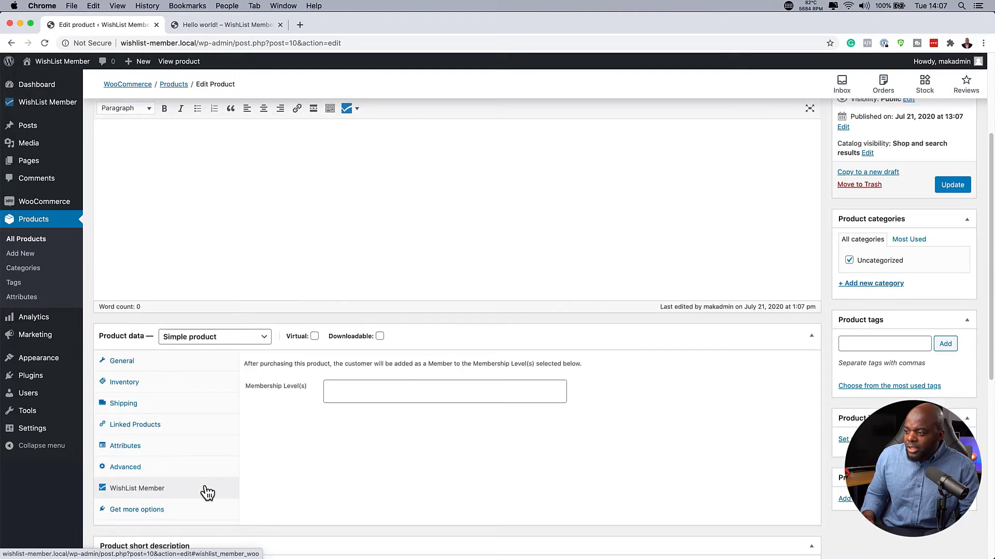
left_click(337, 391)
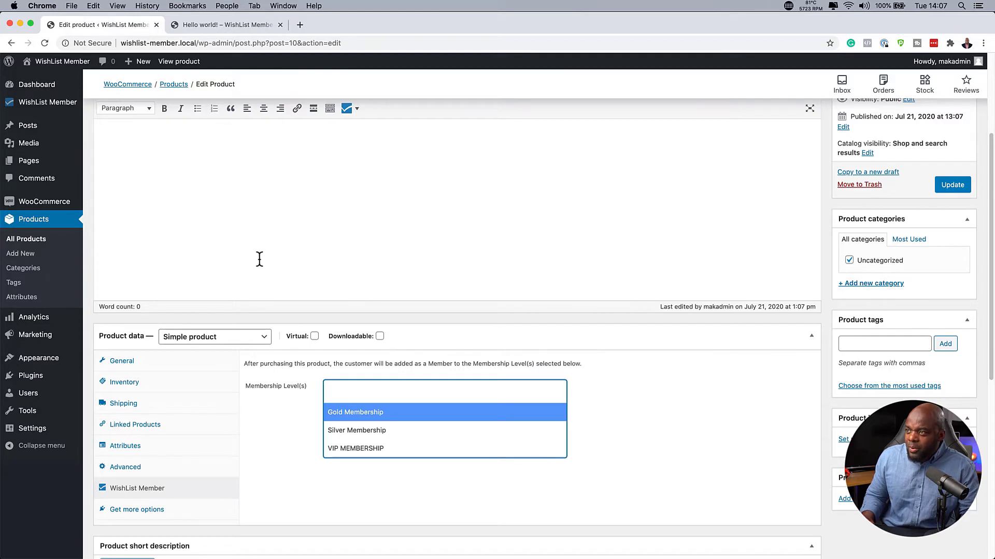
scroll(259, 259, "up", 3)
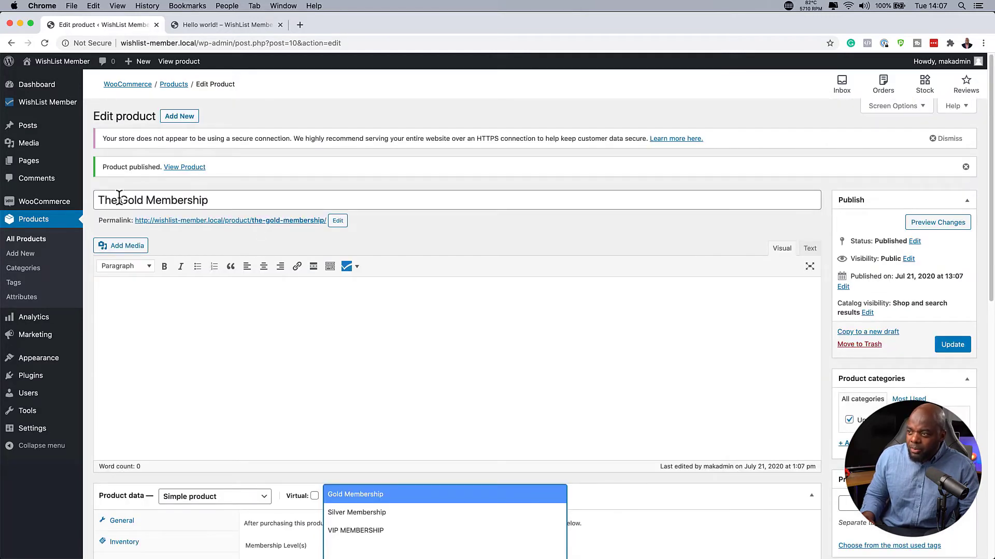
scroll(244, 201, "down", 3)
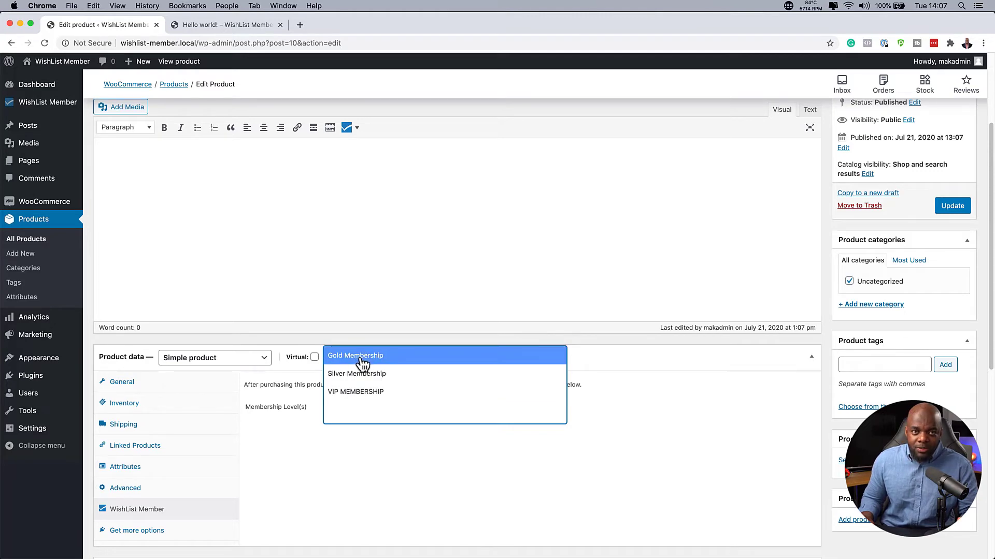
scroll(311, 246, "up", 5)
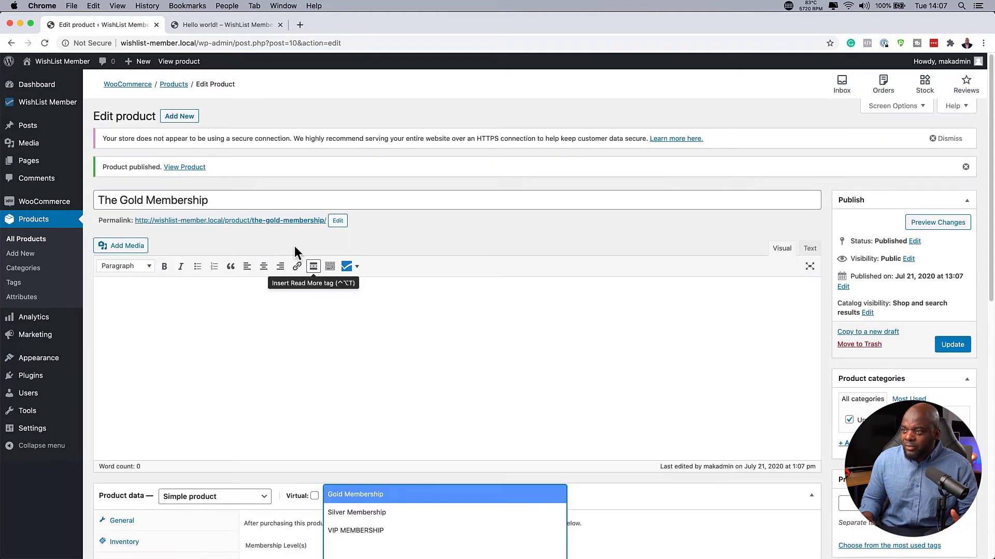
scroll(317, 350, "down", 6)
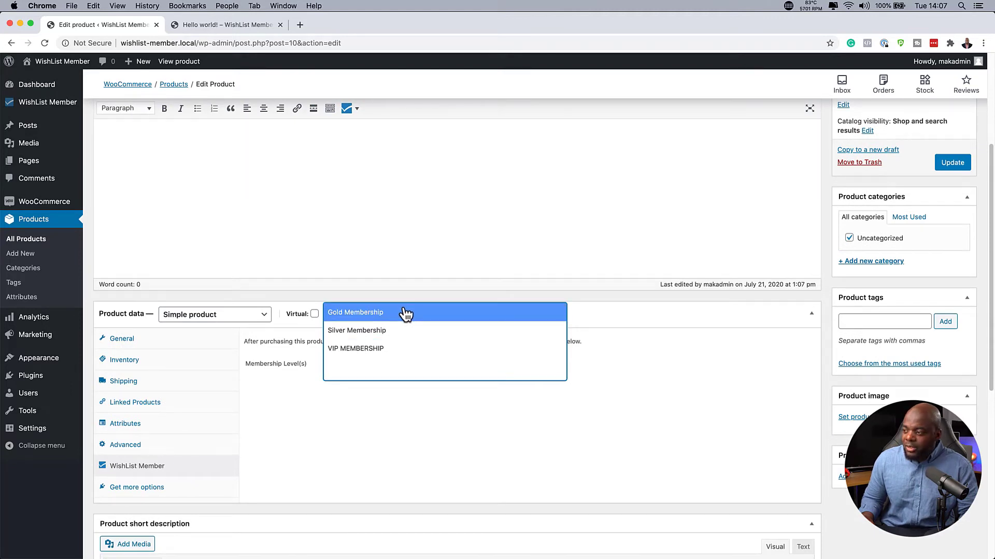
left_click(393, 317)
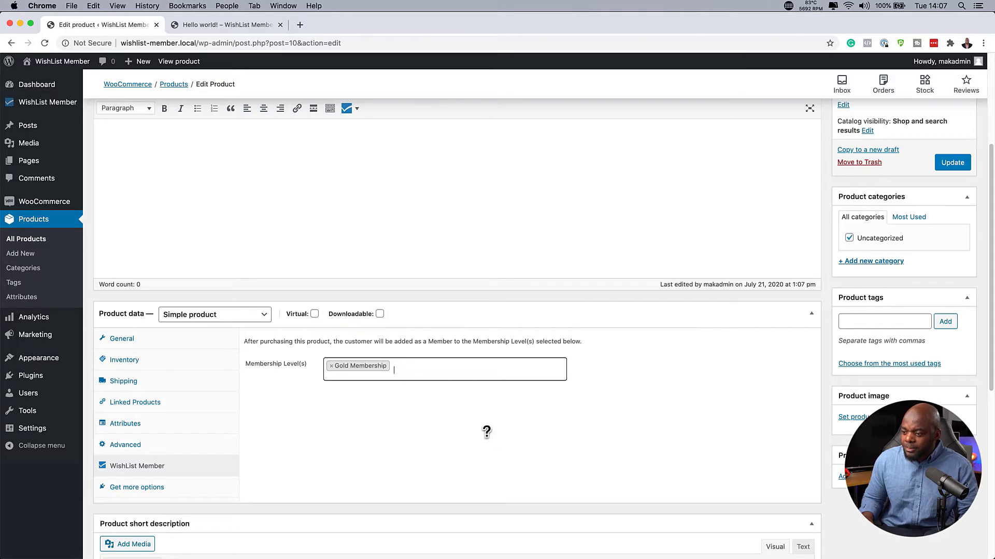
scroll(418, 416, "down", 2)
scroll(331, 361, "up", 5)
scroll(331, 361, "up", 3)
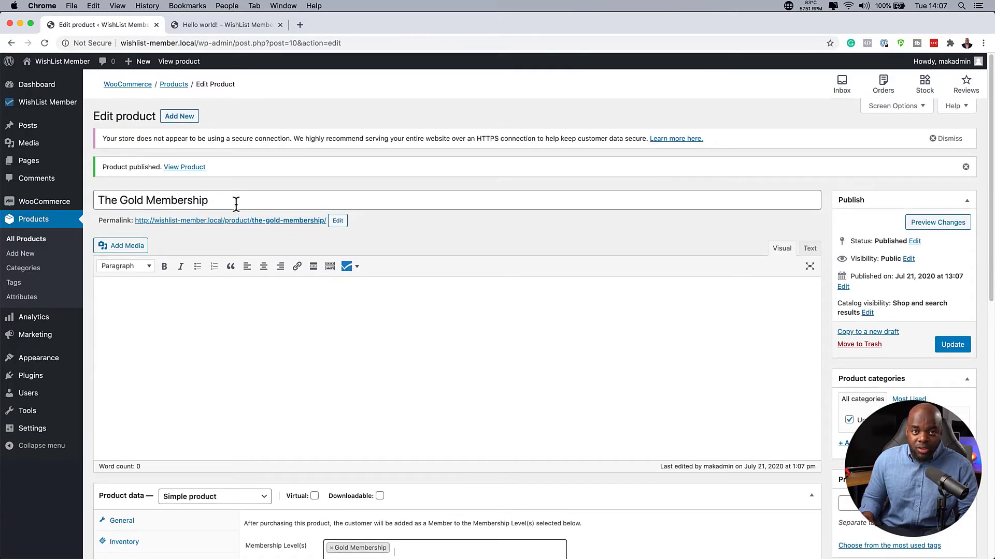
scroll(389, 400, "down", 3)
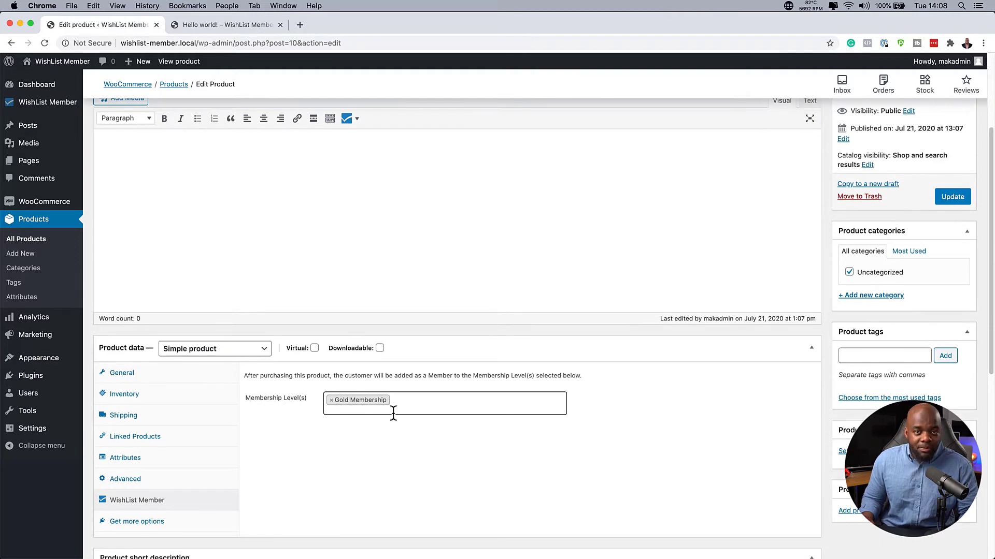
scroll(604, 374, "down", 2)
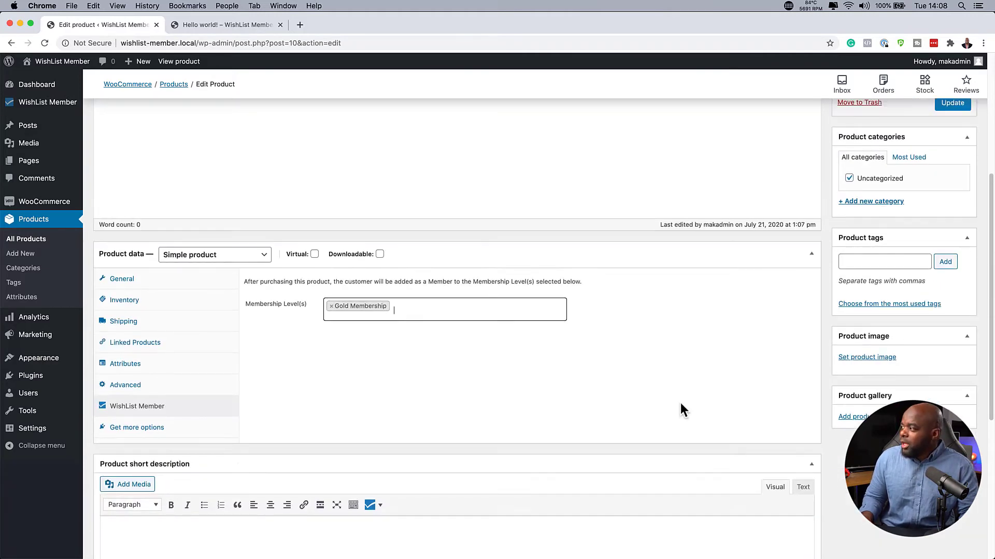
scroll(680, 407, "up", 3)
Step: Update the Gold Membership product, then toggle WishList Member's WooCommerce integration off and on
left_click(953, 237)
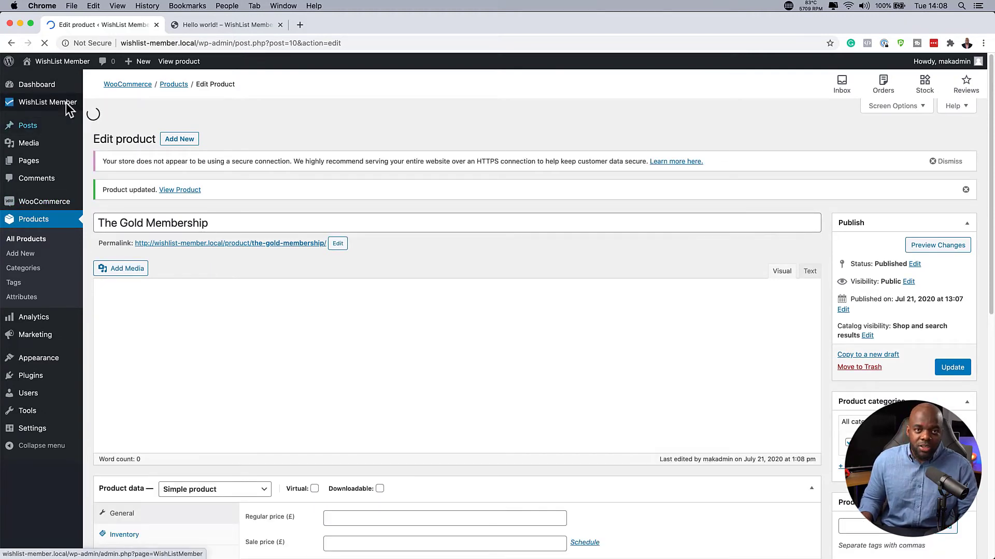
mouse_move(69, 106)
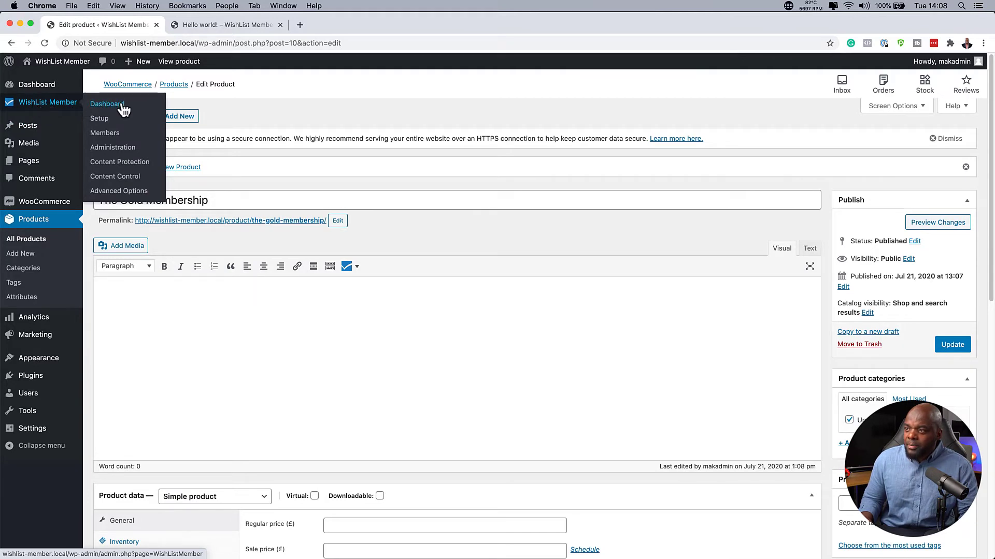
left_click(106, 118)
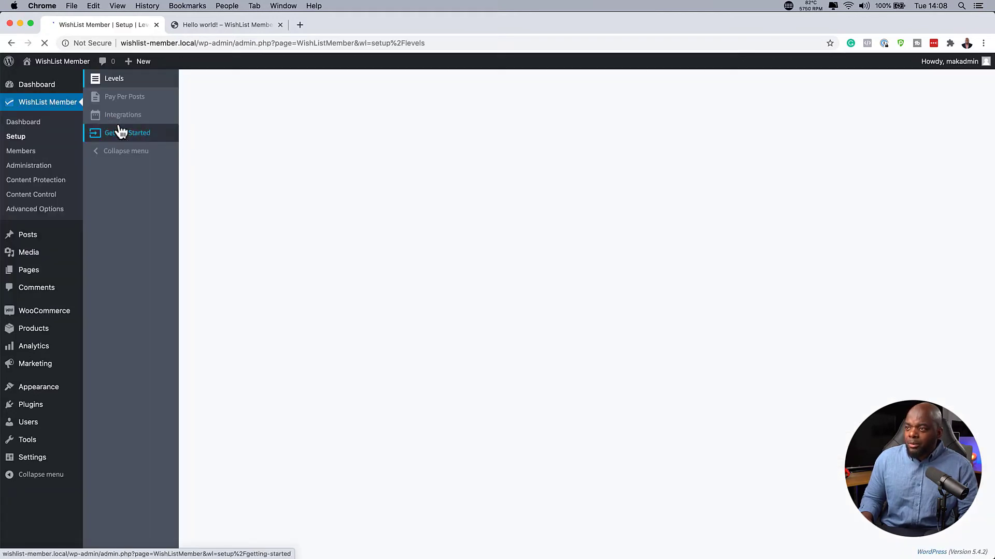
left_click(125, 118)
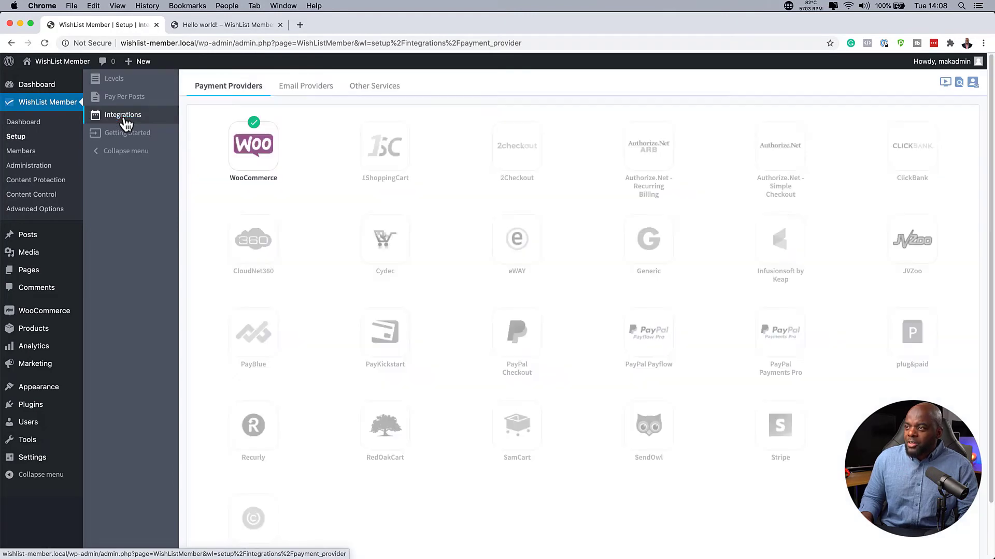
left_click(261, 152)
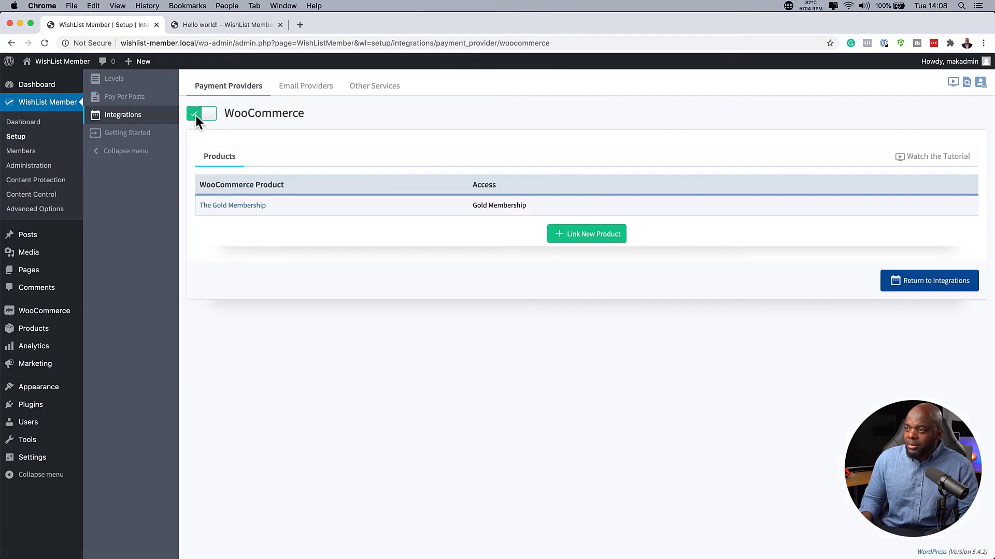
left_click(196, 116)
left_click(206, 117)
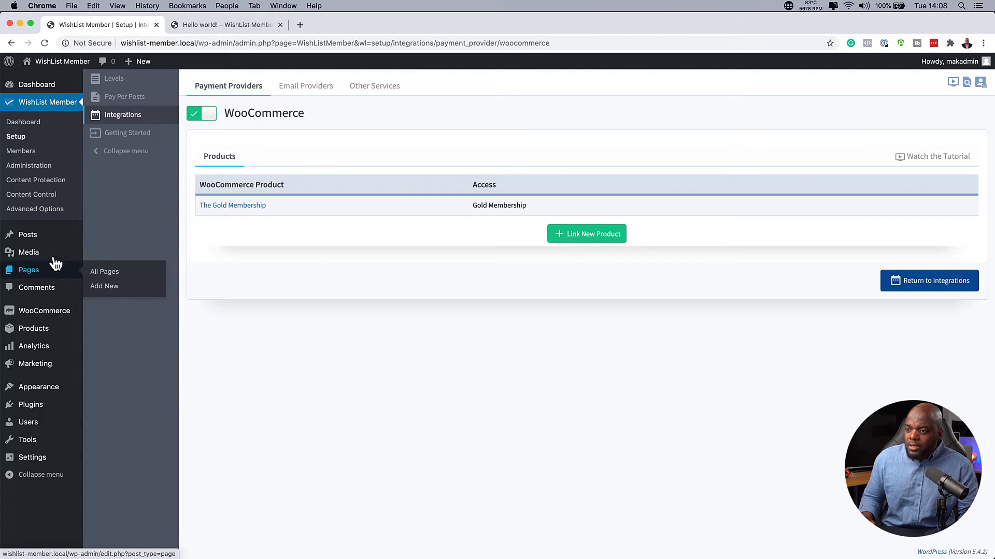
Step: Create and publish a WooCommerce product named 'The Silver Membership' with regular price 197
mouse_move(52, 337)
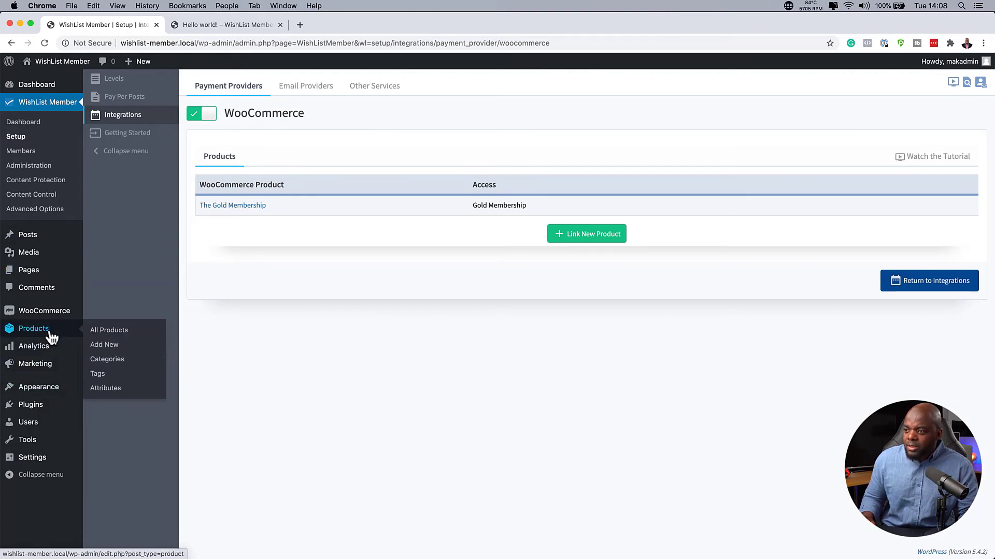
left_click(104, 347)
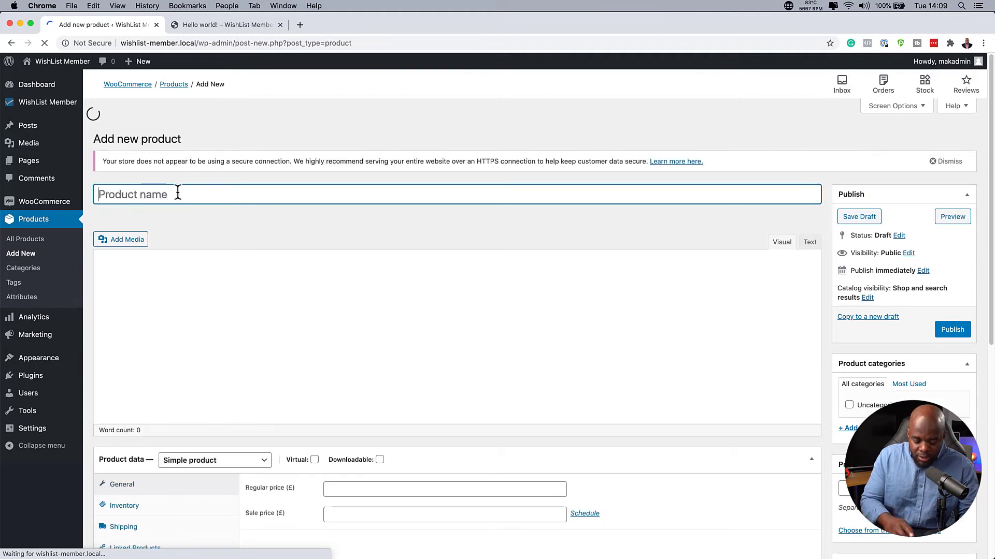
type("The Silver Membership")
scroll(384, 321, "down", 2)
left_click(332, 434)
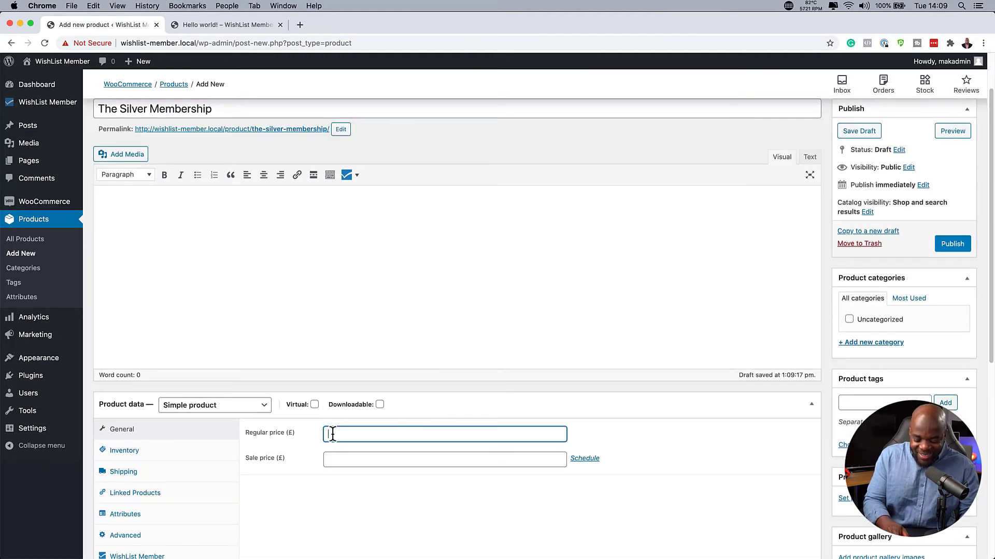
type("197")
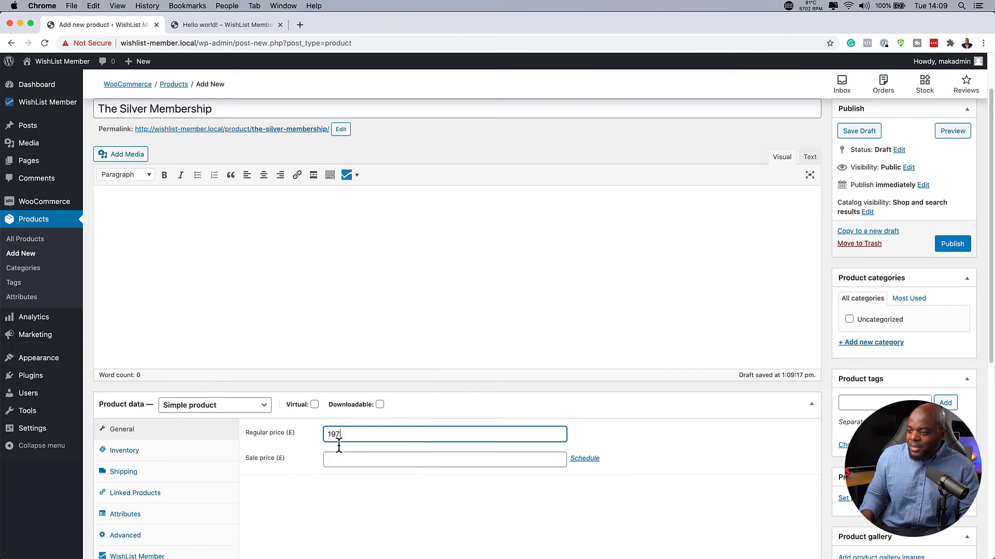
scroll(347, 497, "down", 3)
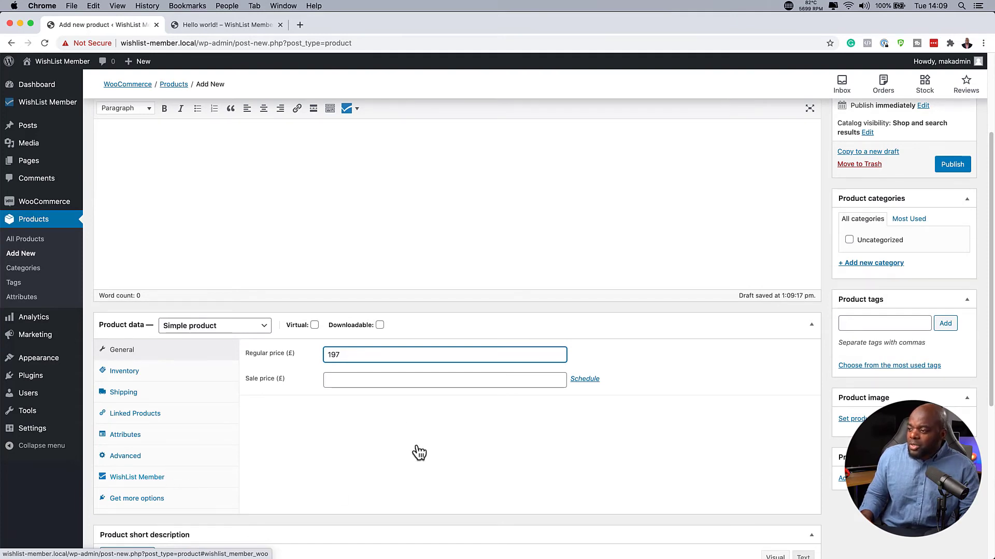
scroll(373, 419, "up", 5)
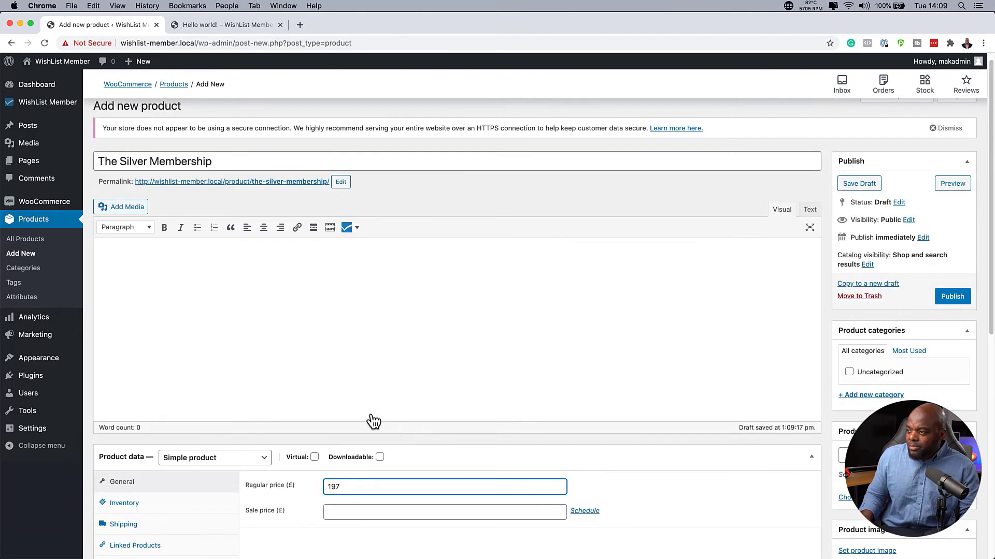
left_click(949, 297)
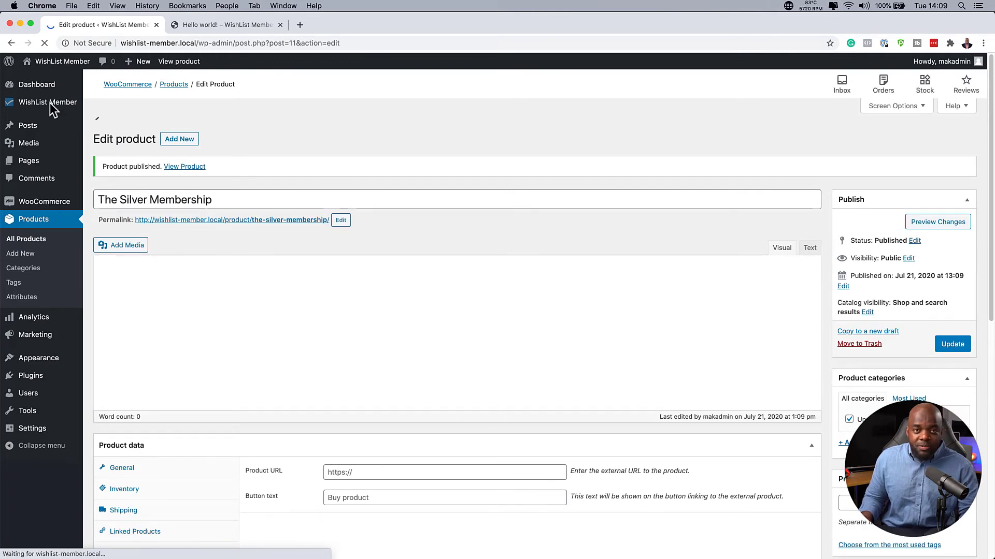
Step: Go through WishList Member Setup > Integrations to the WooCommerce integration settings
mouse_move(54, 108)
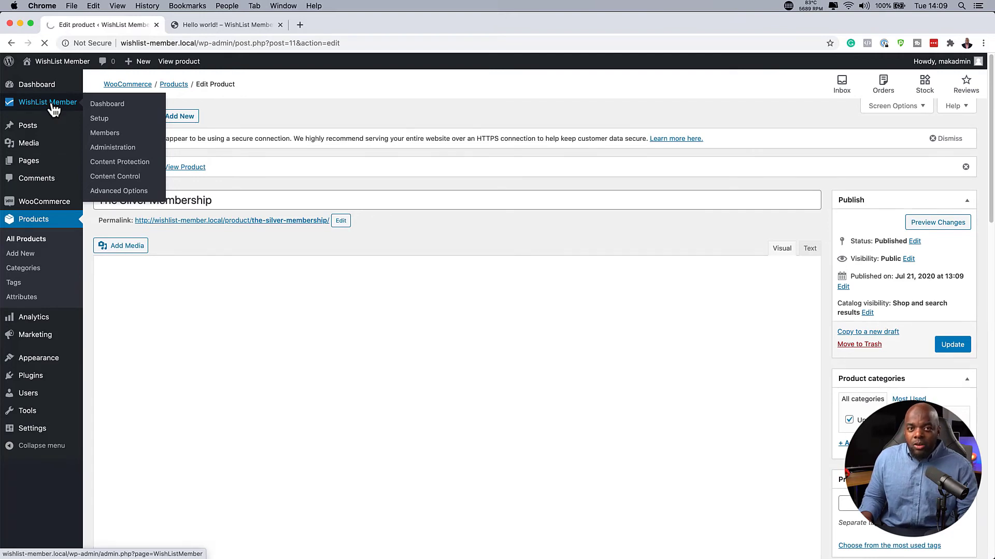
left_click(53, 109)
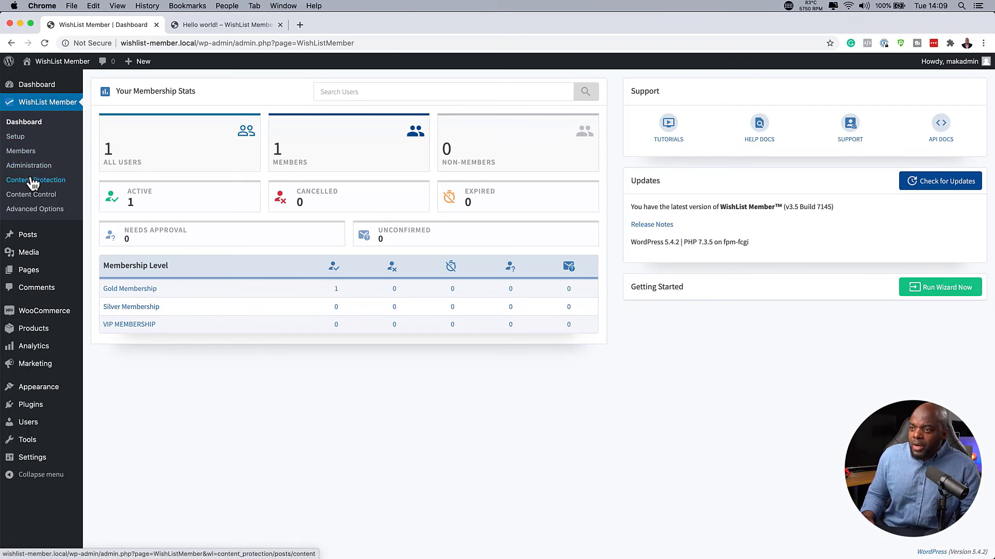
left_click(27, 137)
left_click(129, 118)
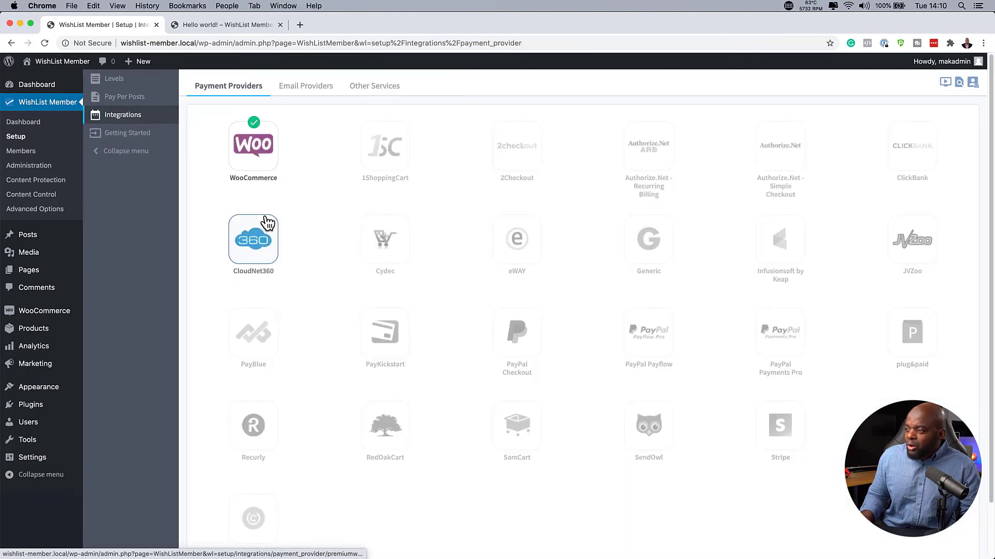
left_click(254, 148)
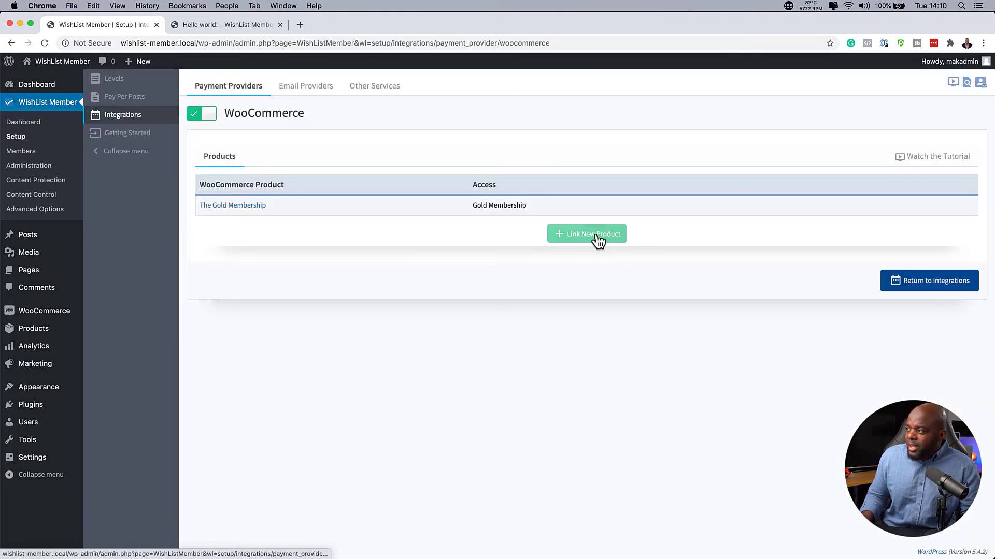
Step: Add a product link mapping The Silver Membership to the Silver Membership access level, and save
left_click(595, 236)
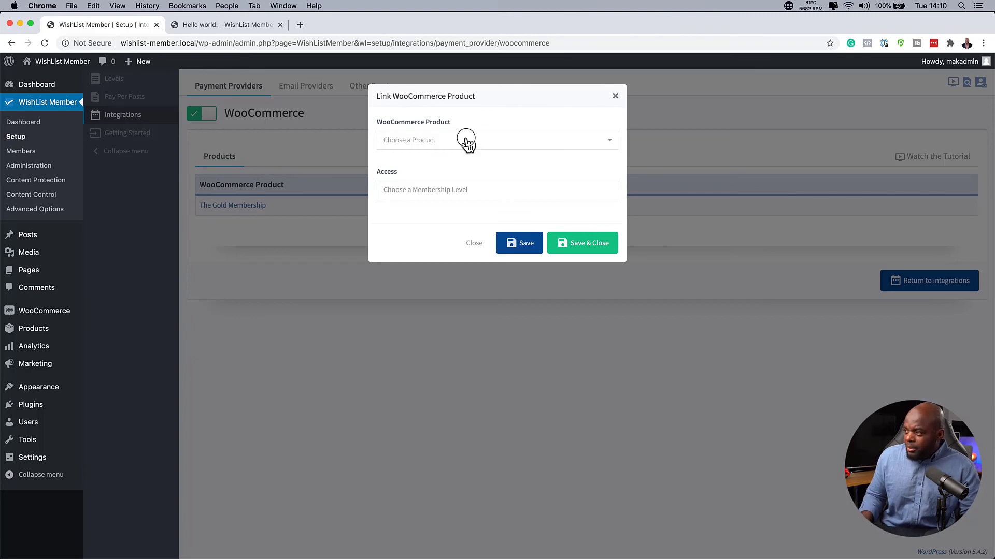
left_click(468, 143)
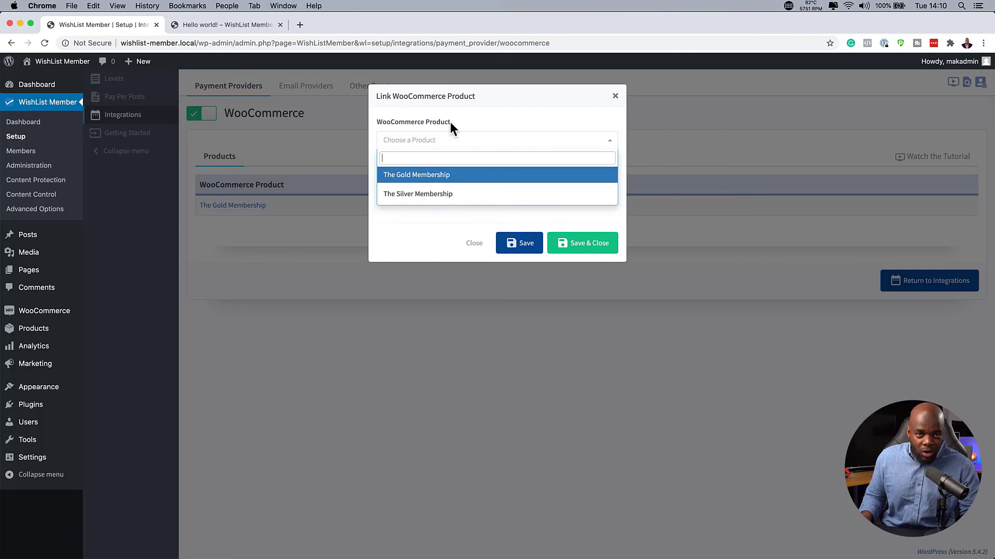
left_click(444, 193)
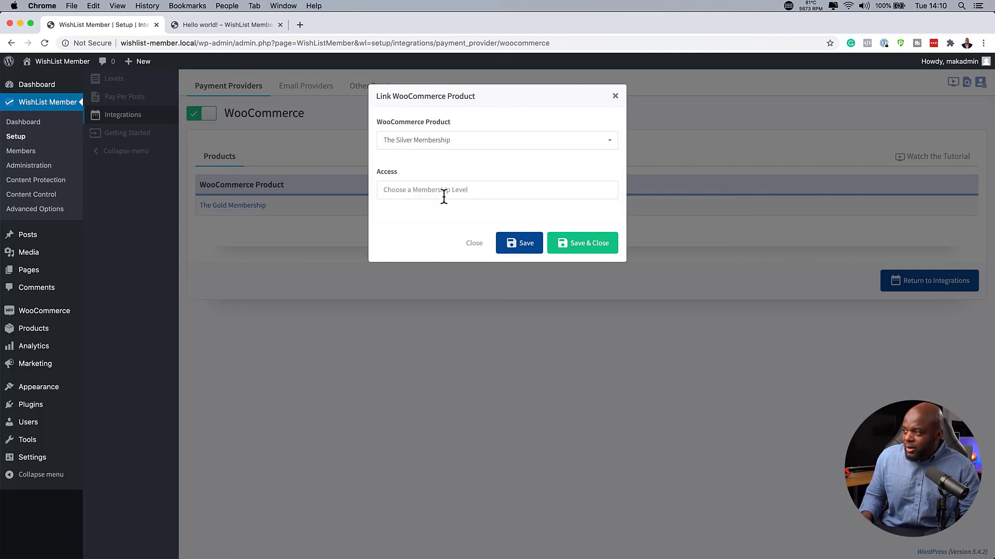
left_click(425, 191)
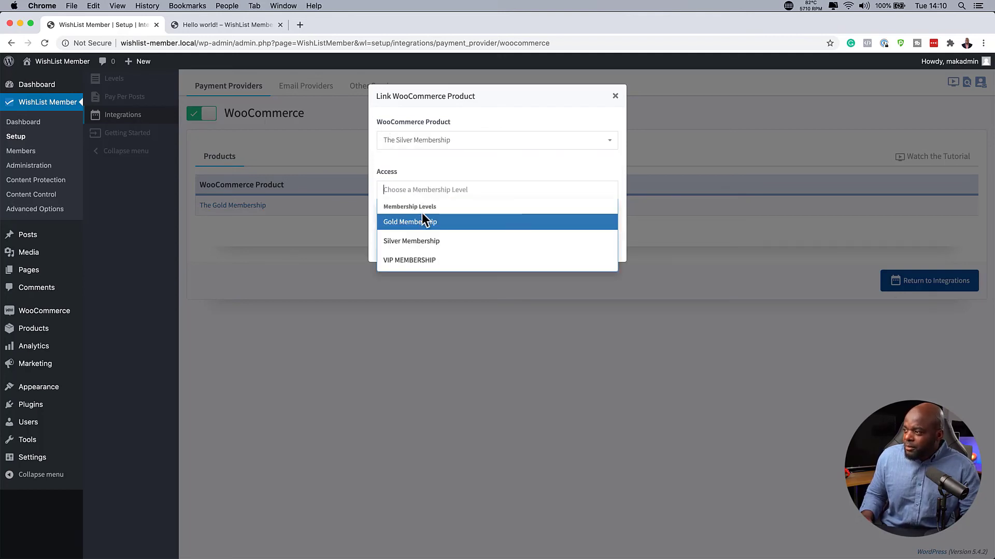
left_click(454, 241)
left_click(583, 247)
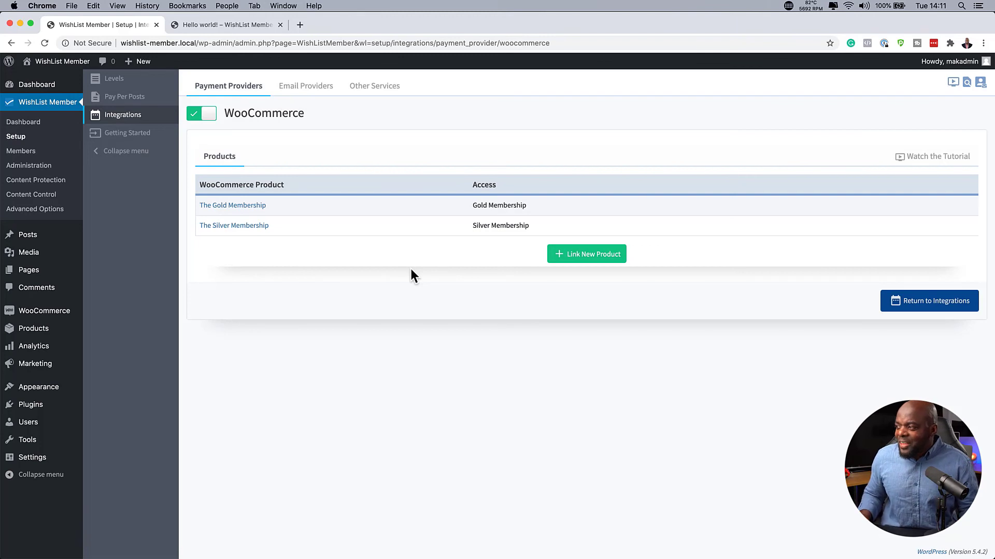
mouse_move(484, 205)
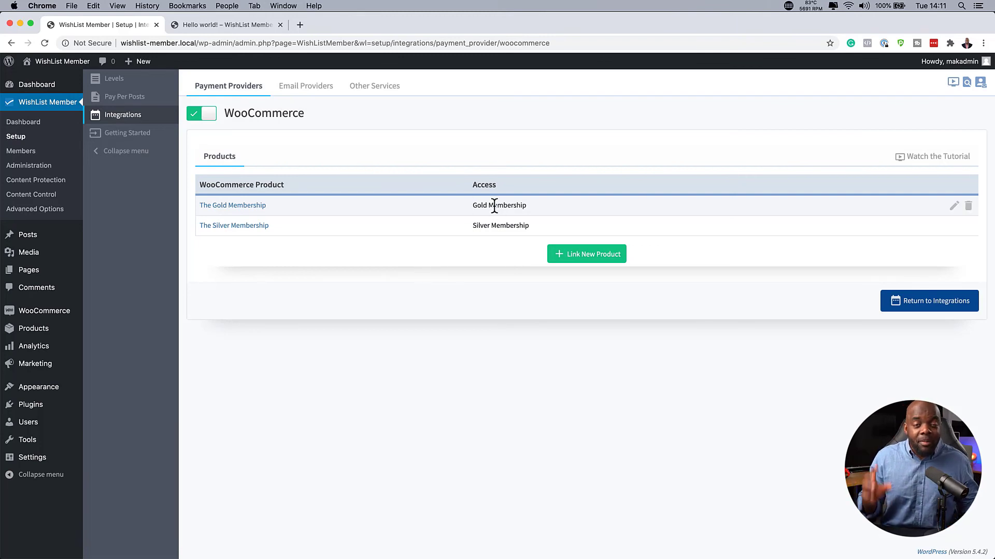